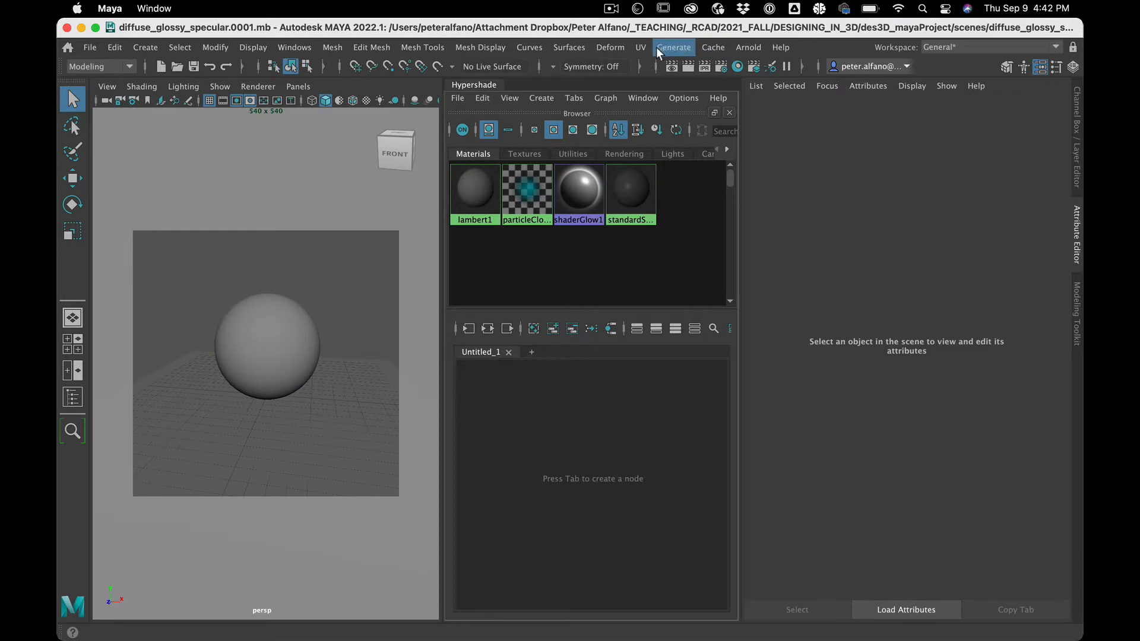
Add an Arnold skydome light to the scene.
click(747, 48)
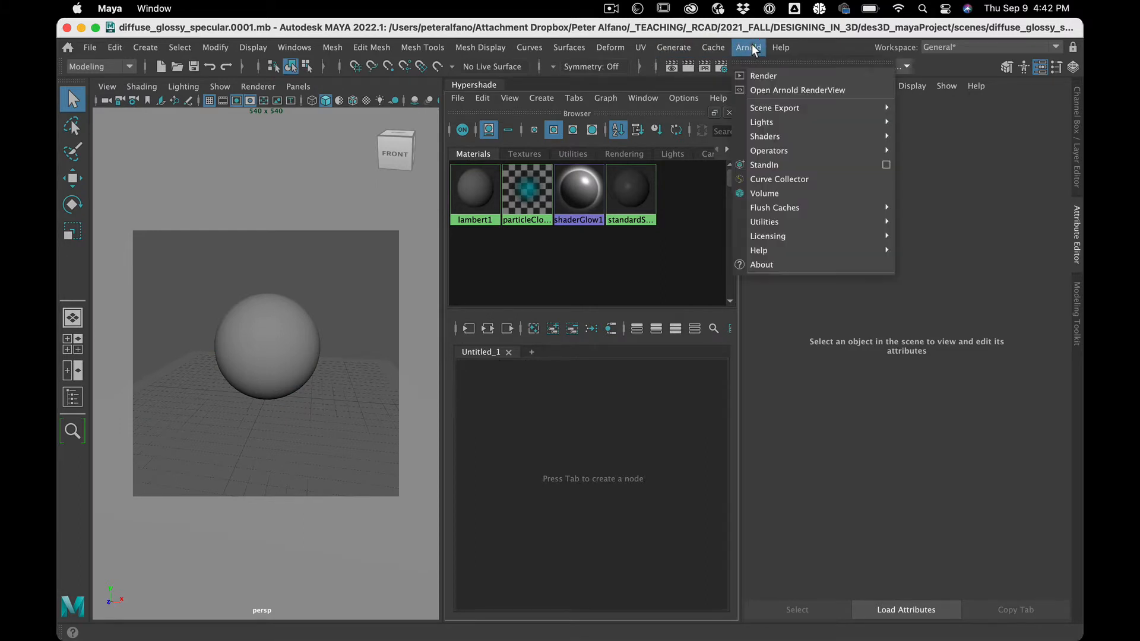
mouse_move(805, 123)
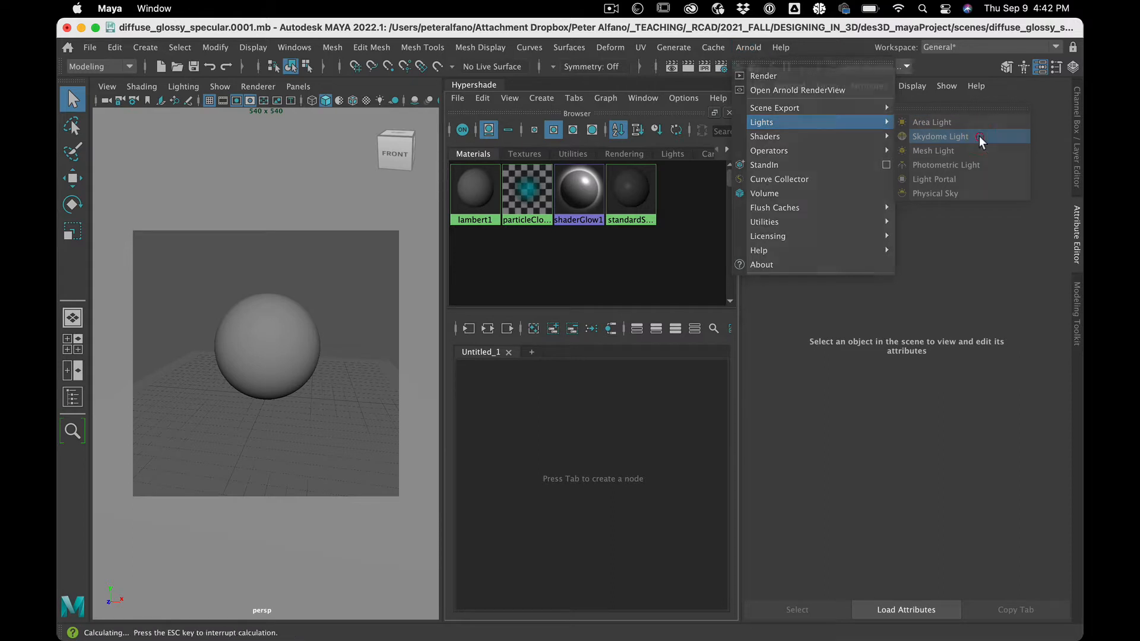
click(979, 137)
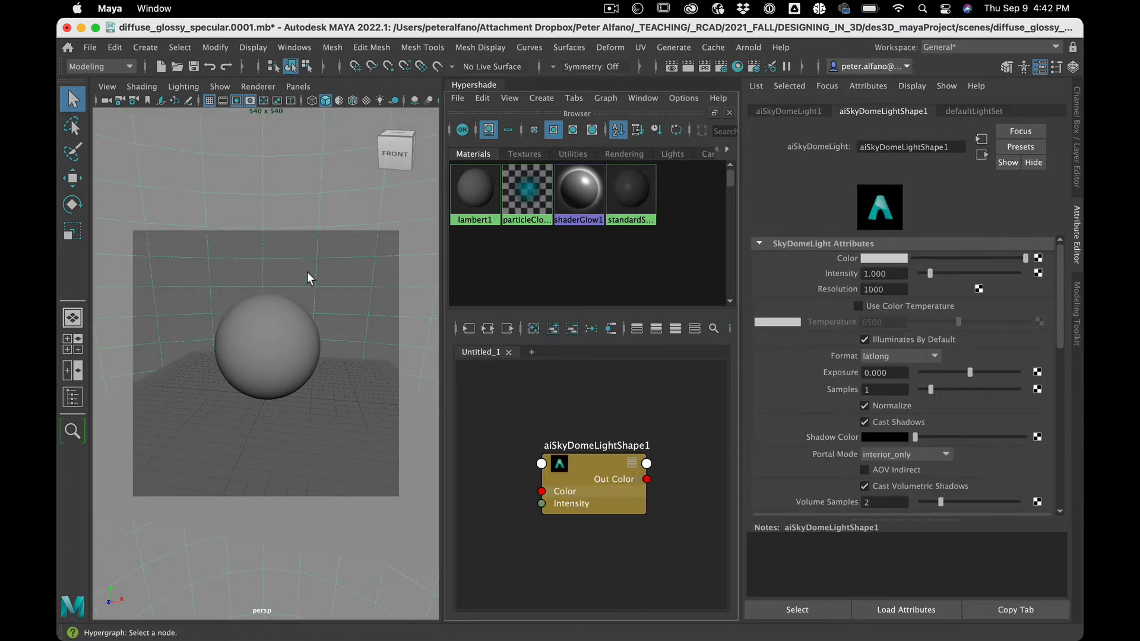
Map the skydome light's color with an Arnold image texture.
click(1038, 258)
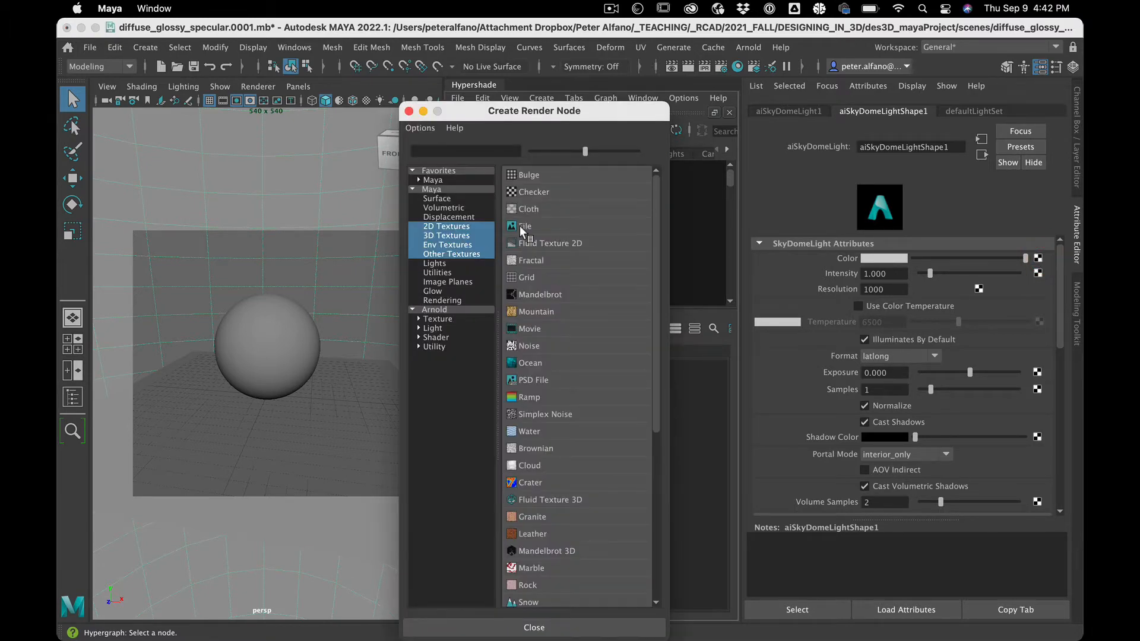
click(455, 312)
click(558, 243)
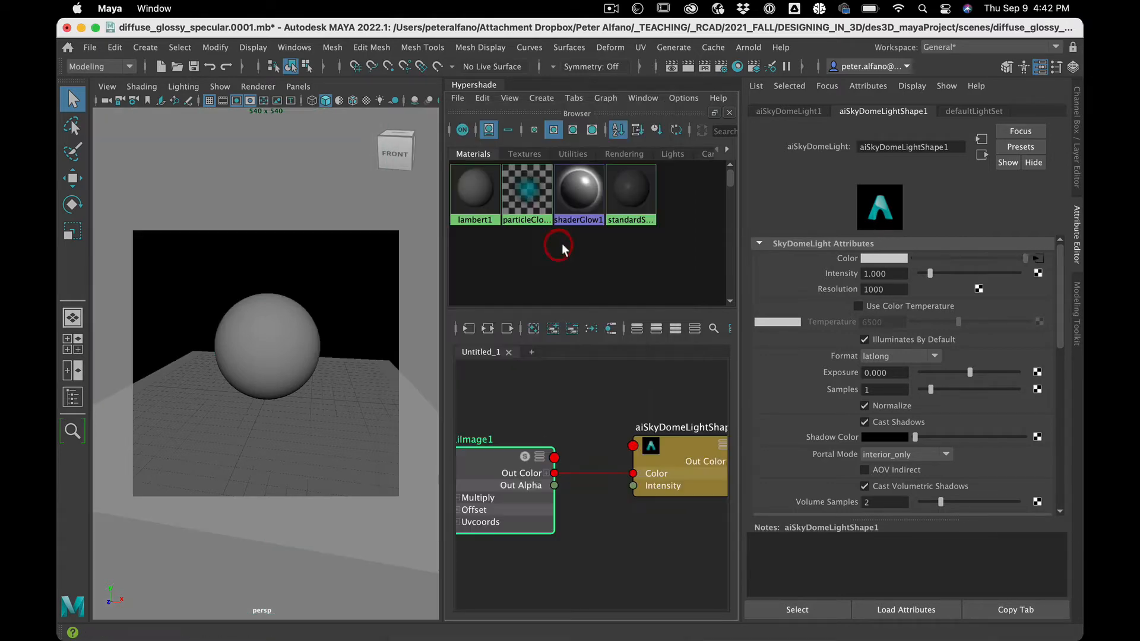
Load studio003.hdr from the sourceimages folder as the image for the skydome's color texture.
click(1049, 262)
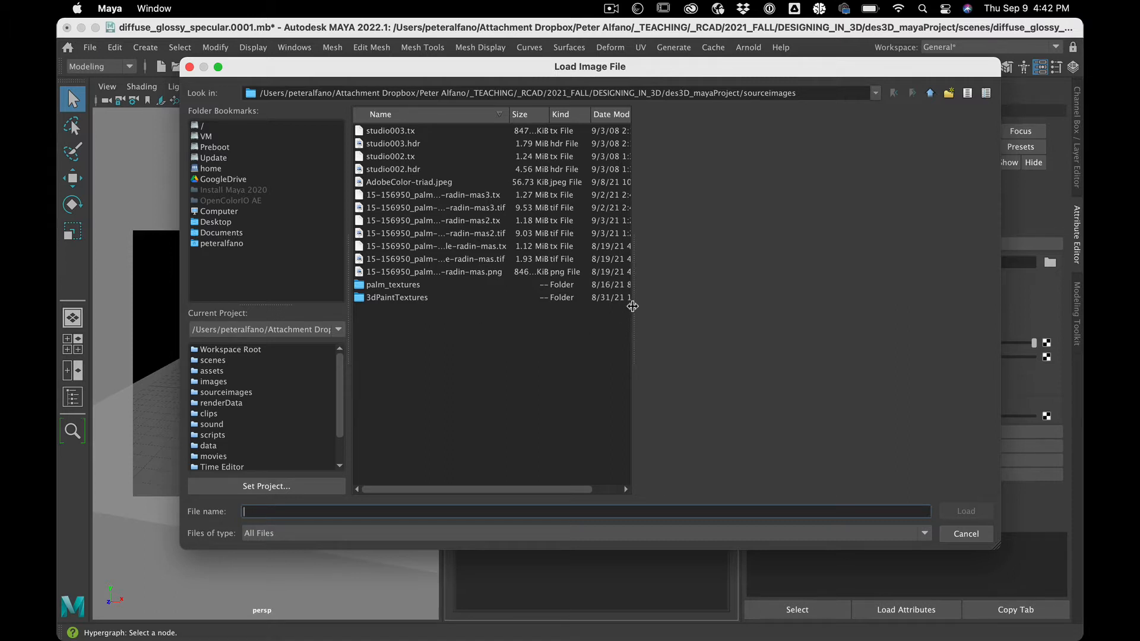
drag(631, 306, 731, 298)
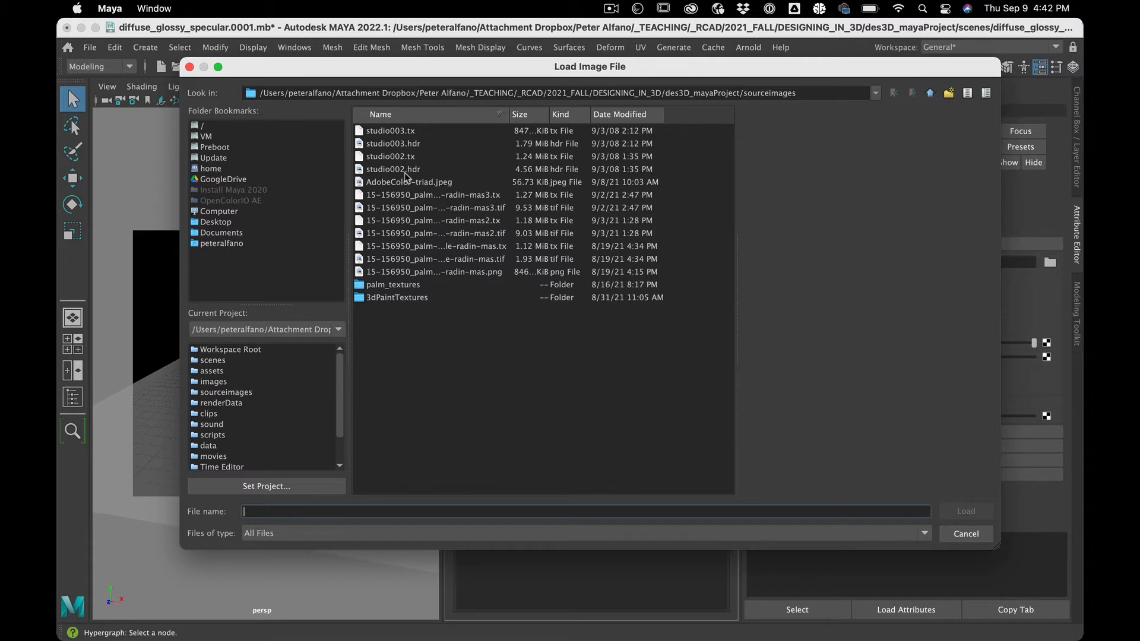
drag(509, 114, 623, 102)
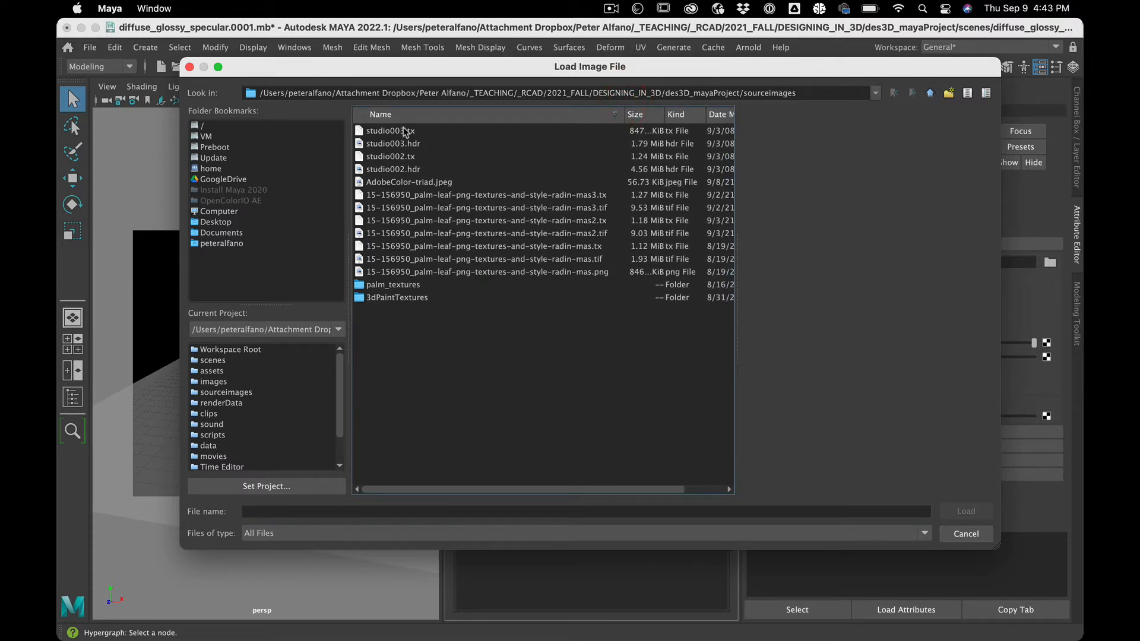
click(383, 144)
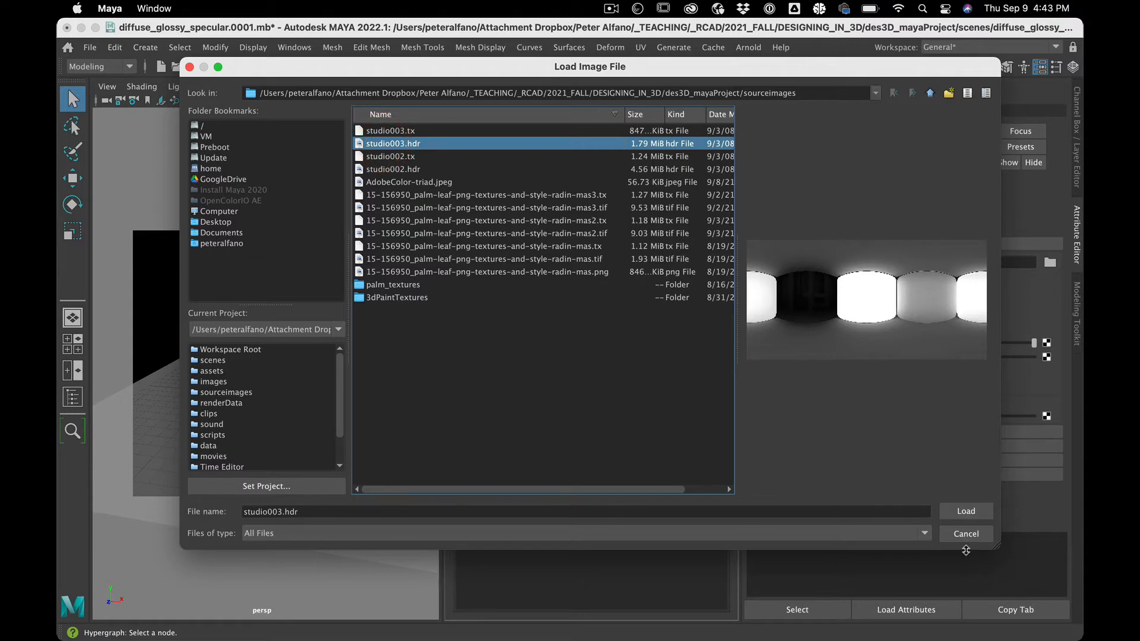
click(965, 510)
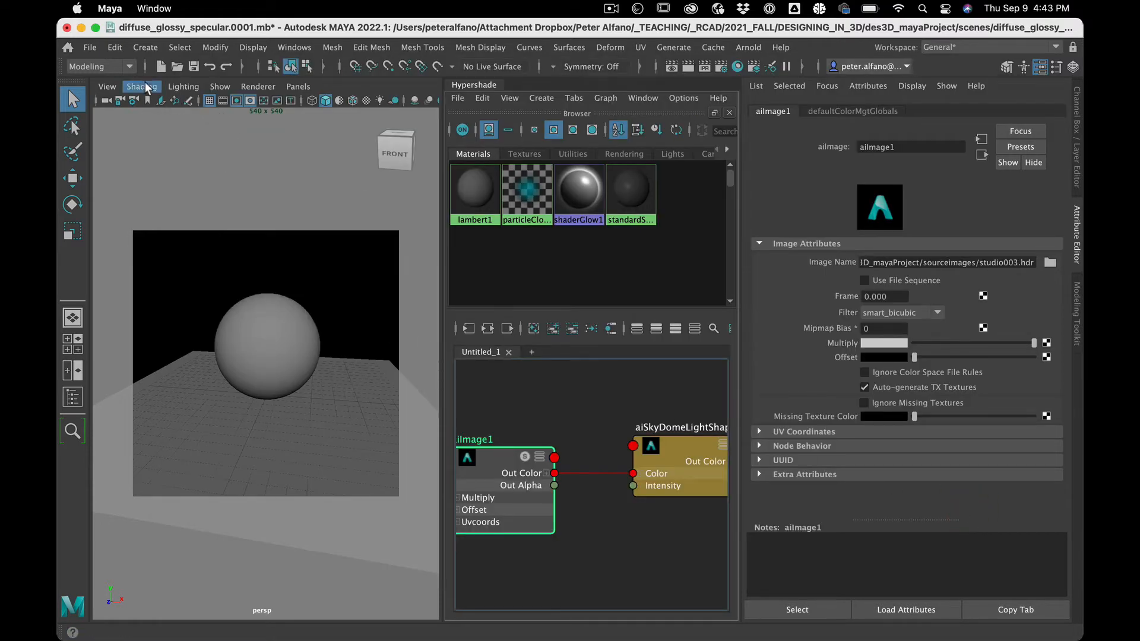
Save an incremental version of the scene and start rendering the perspective view with Arnold.
key(alt+super+s)
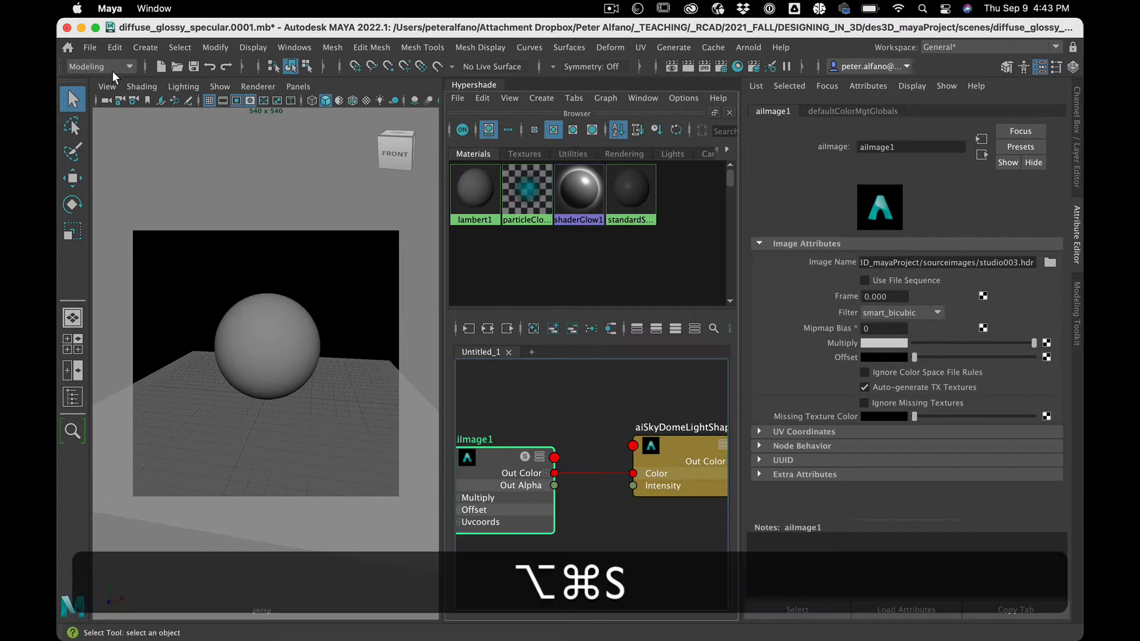
click(258, 86)
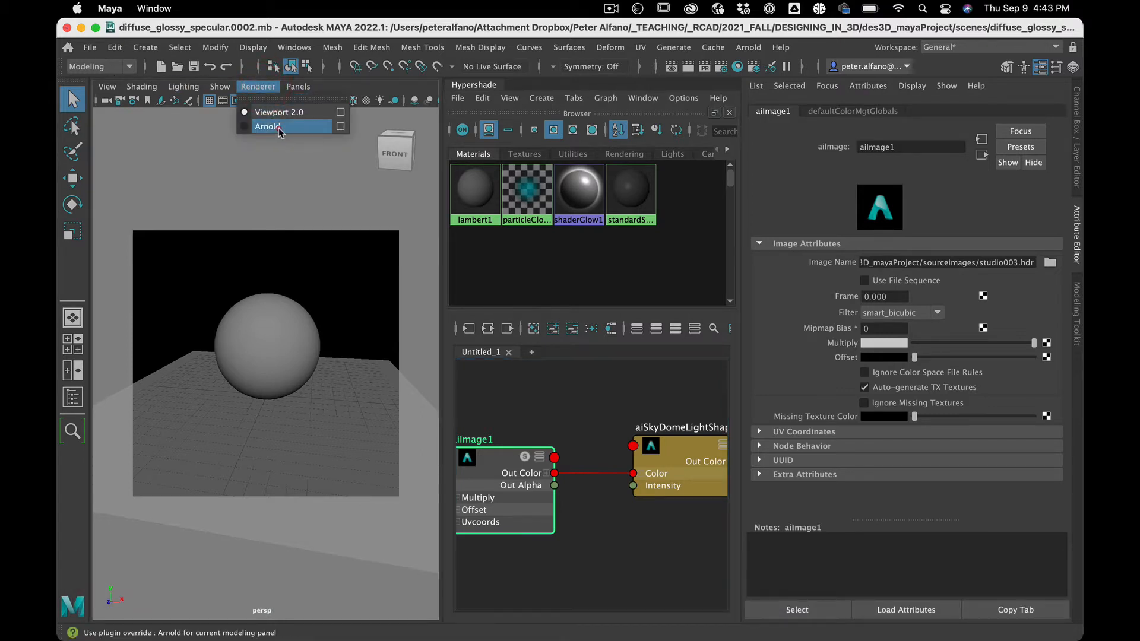
click(278, 128)
click(296, 175)
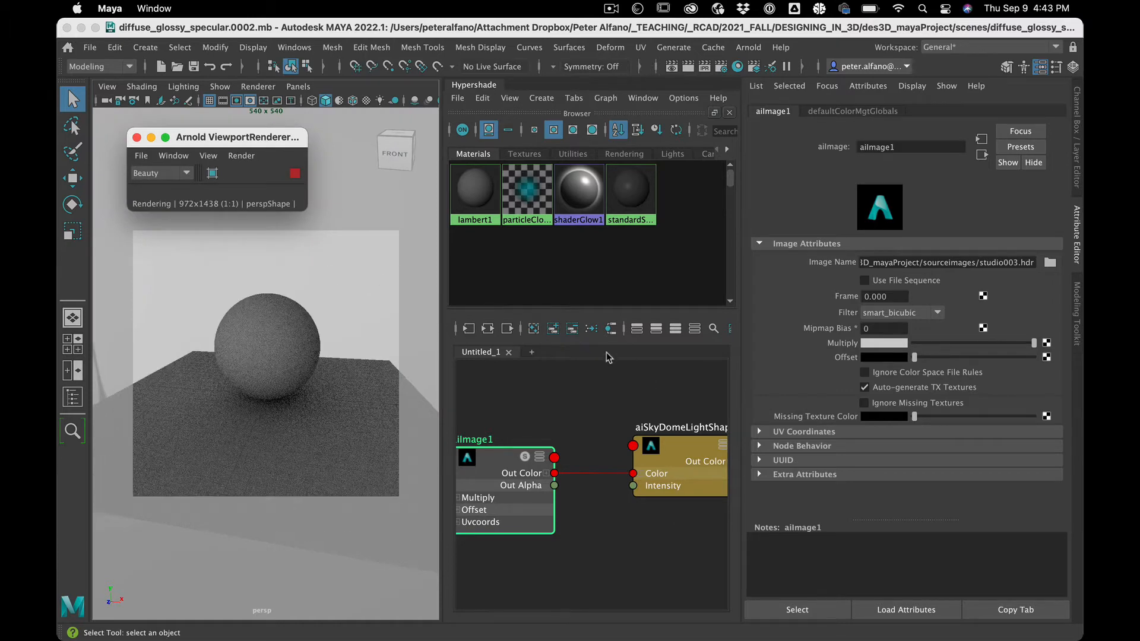
Create a Standard Surface material and move its node toward its shading group in the node graph.
click(597, 366)
click(541, 98)
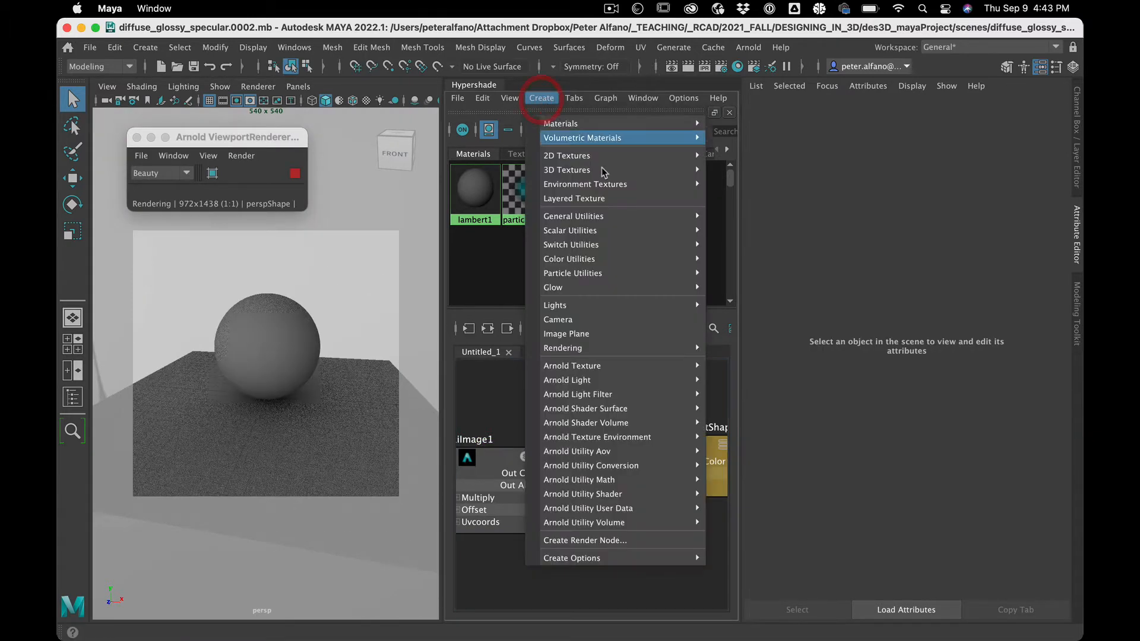
mouse_move(594, 123)
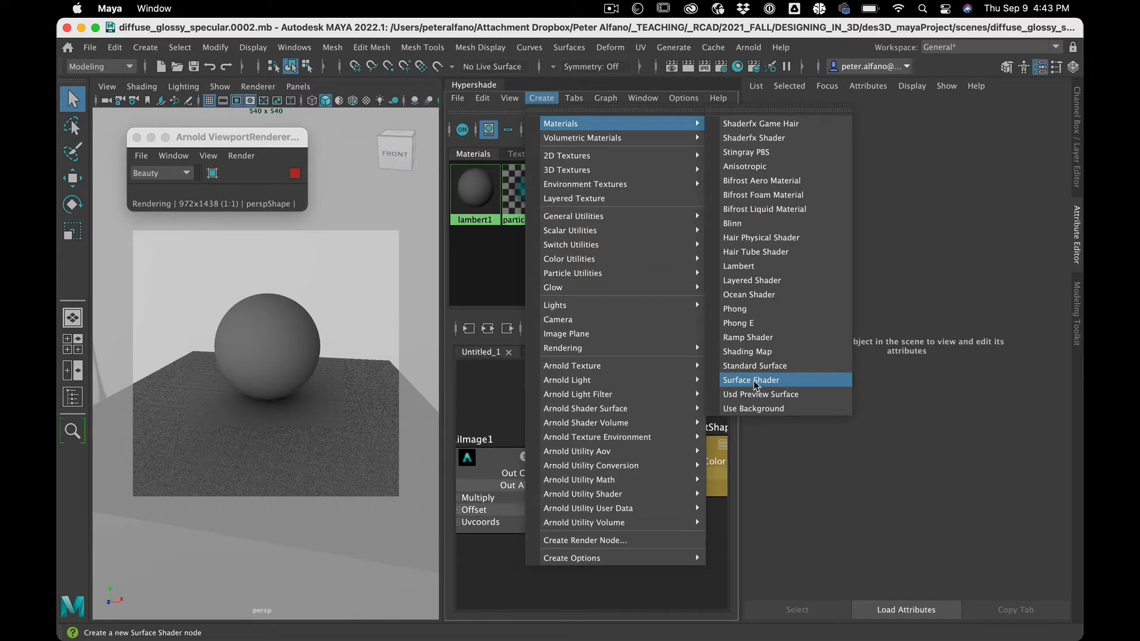
click(764, 364)
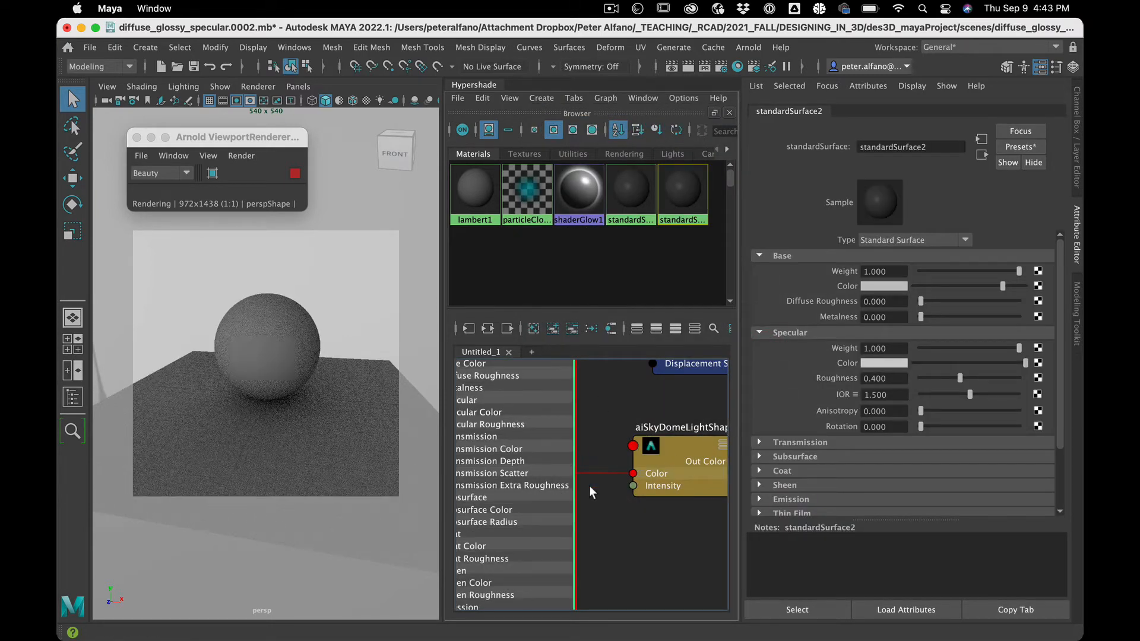
key(a)
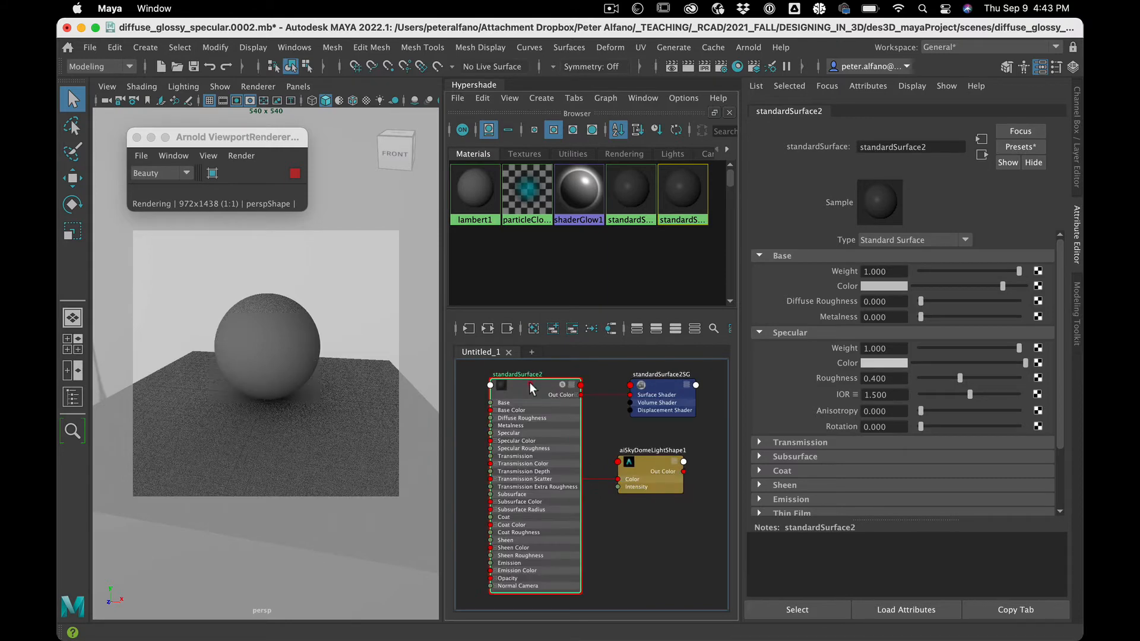
drag(529, 382, 568, 378)
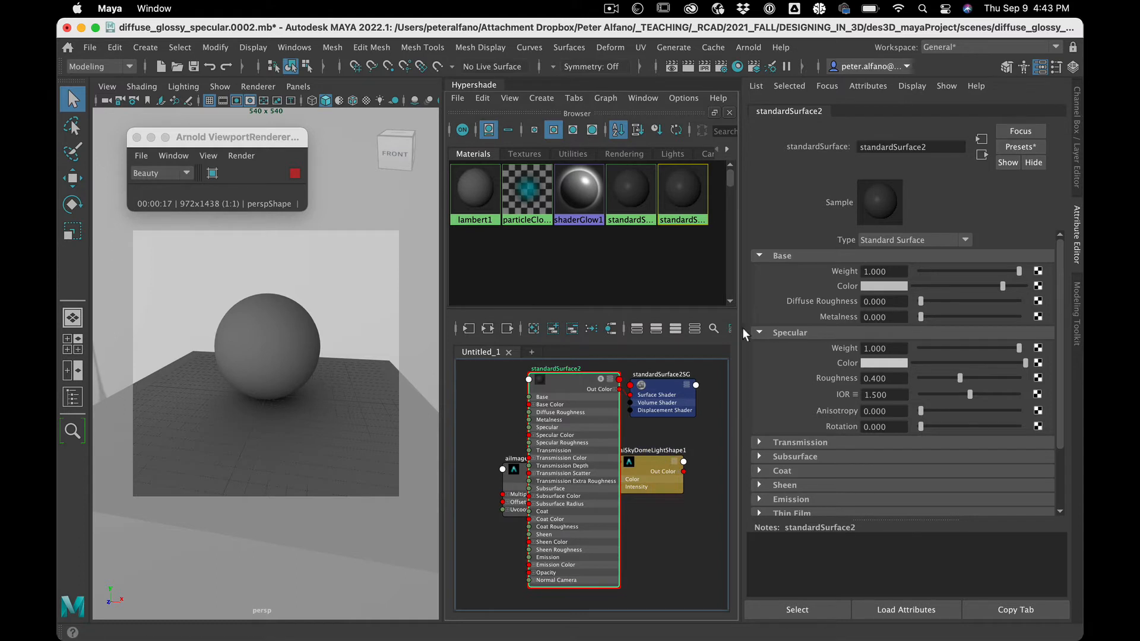
Set the new Standard Surface material's base weight to 0 and assign the material to the sphere.
click(976, 271)
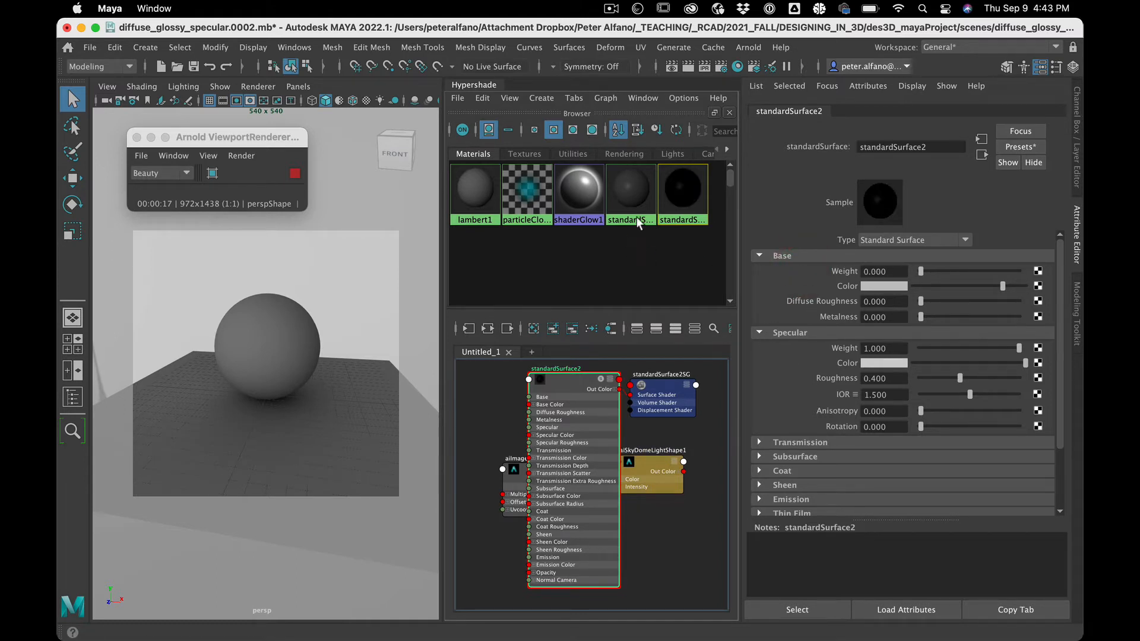
click(287, 345)
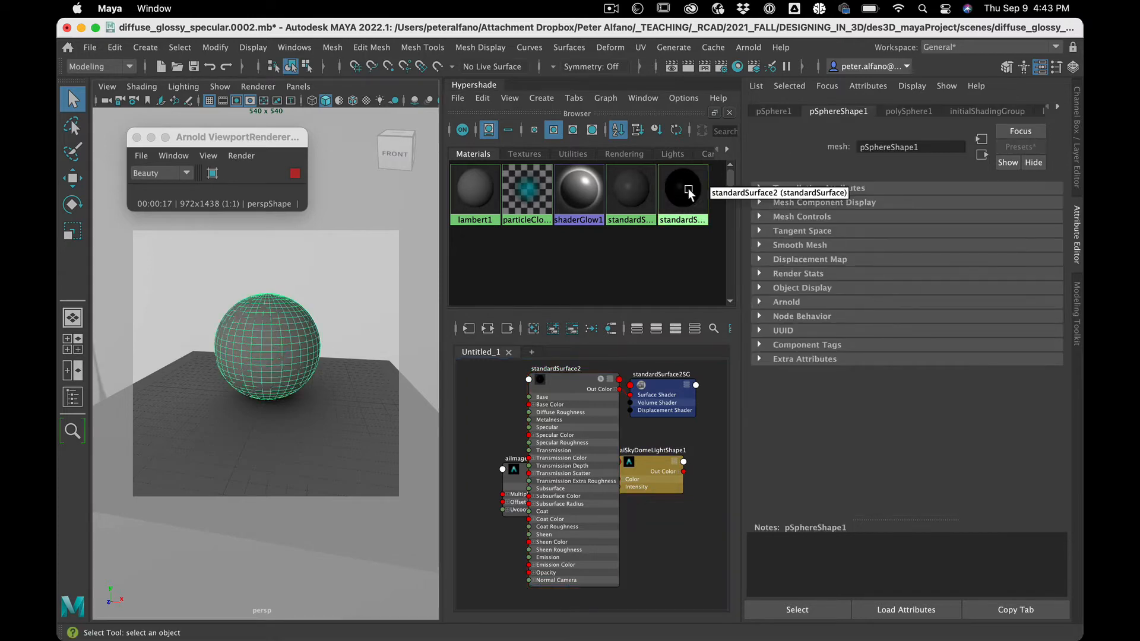
right_drag(683, 189, 684, 156)
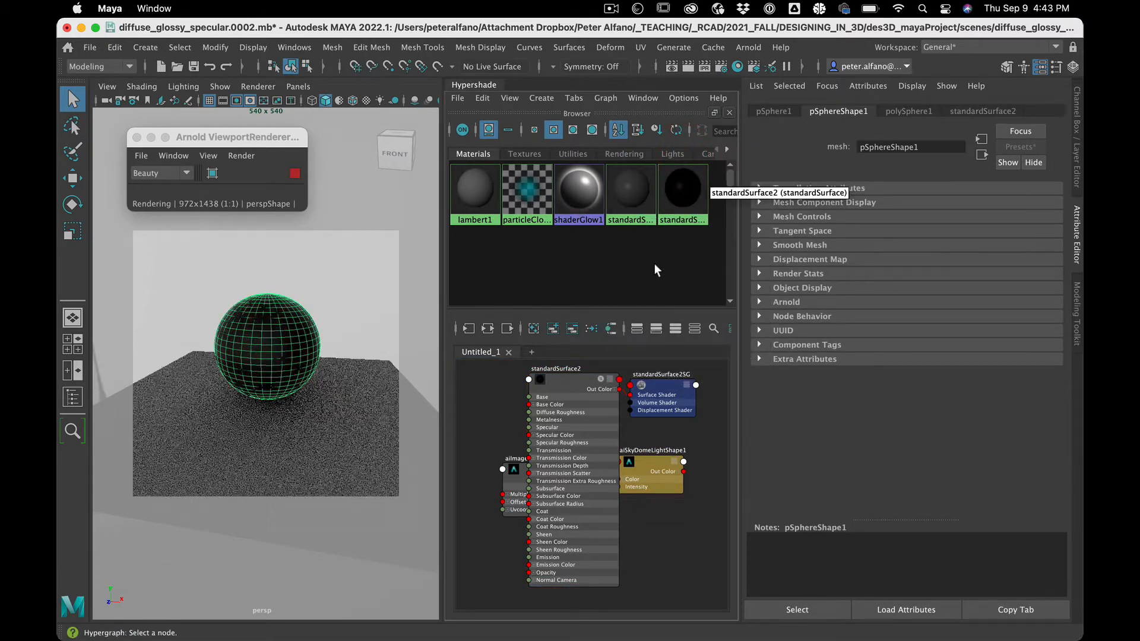
Set the specular roughness of the sphere's material to 0.
click(682, 189)
click(757, 442)
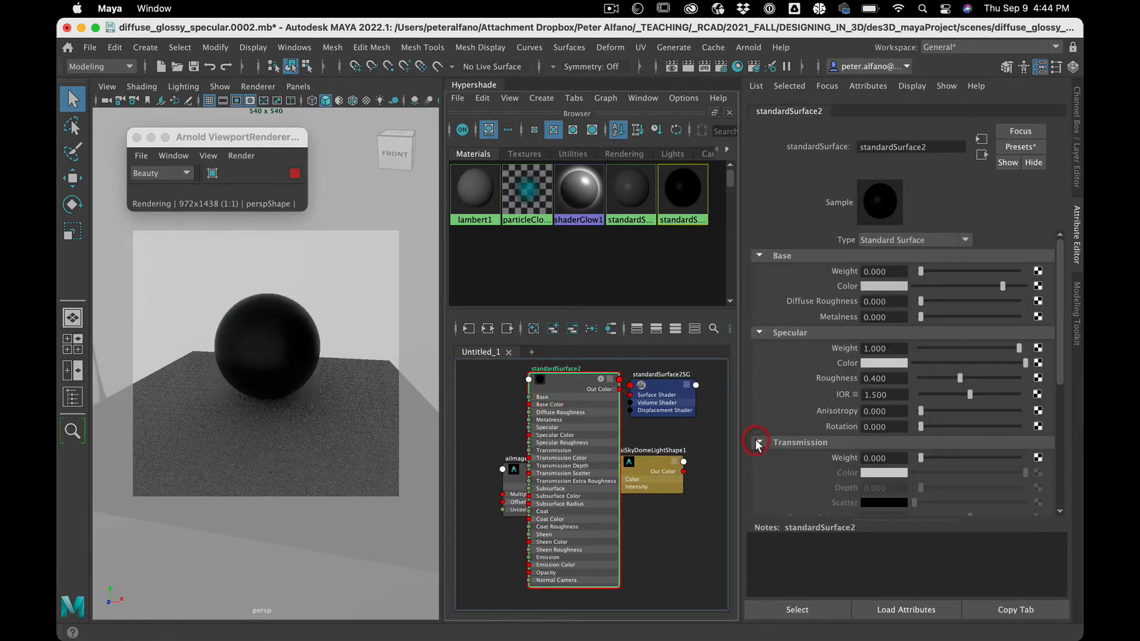
click(759, 443)
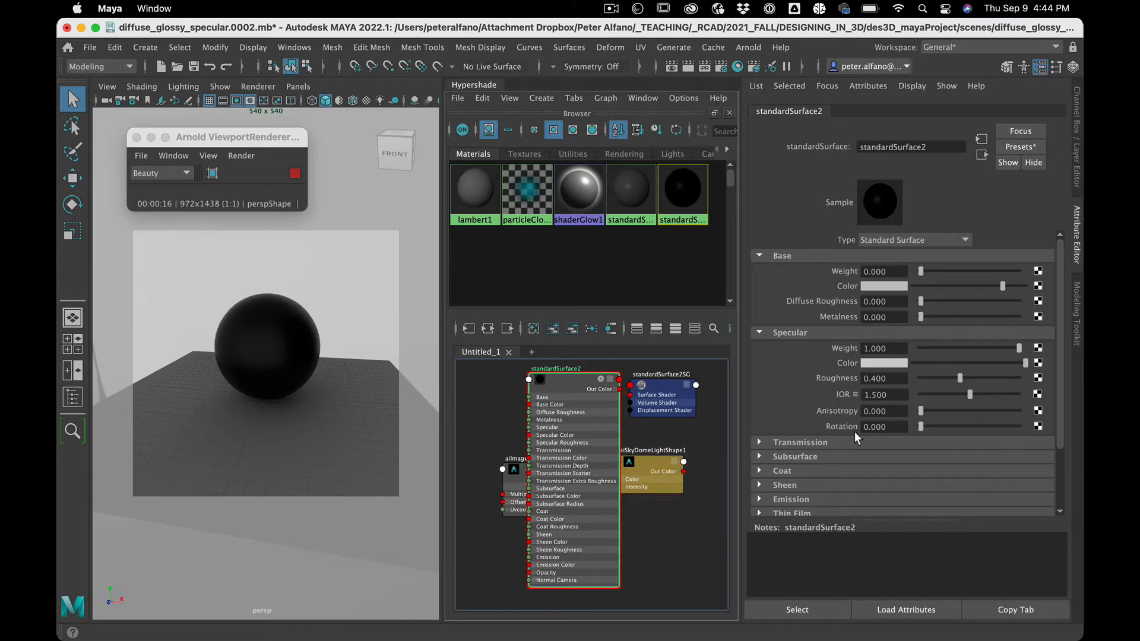
drag(942, 378, 845, 366)
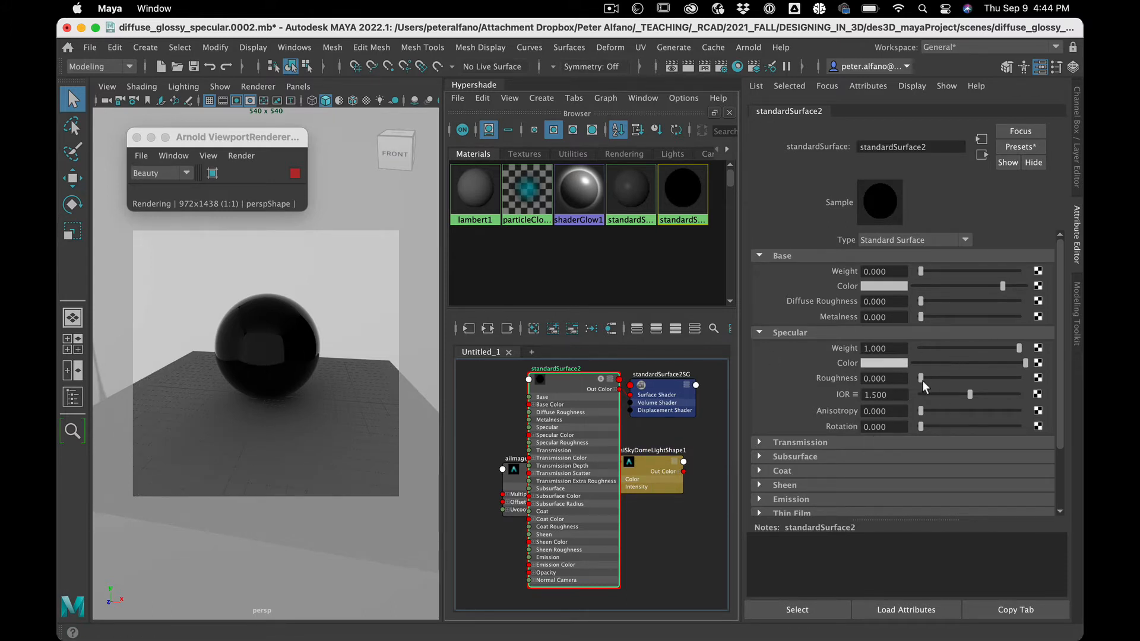
drag(921, 378, 938, 378)
Set the specular IOR of the sphere's material to 10.
drag(937, 375, 749, 391)
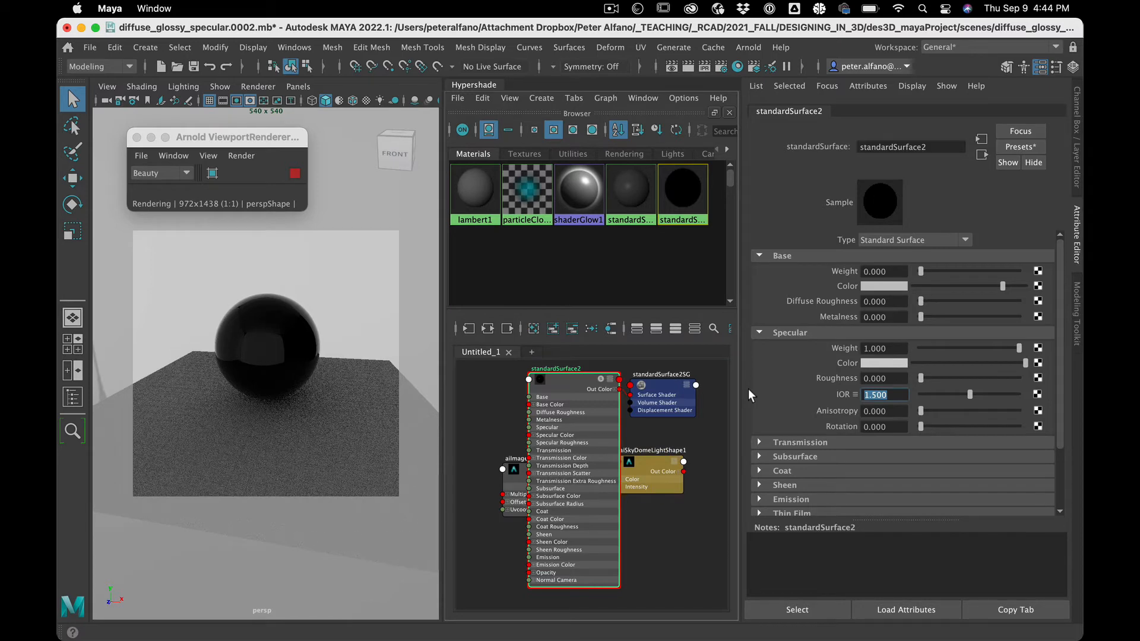
text(10)
key(Return)
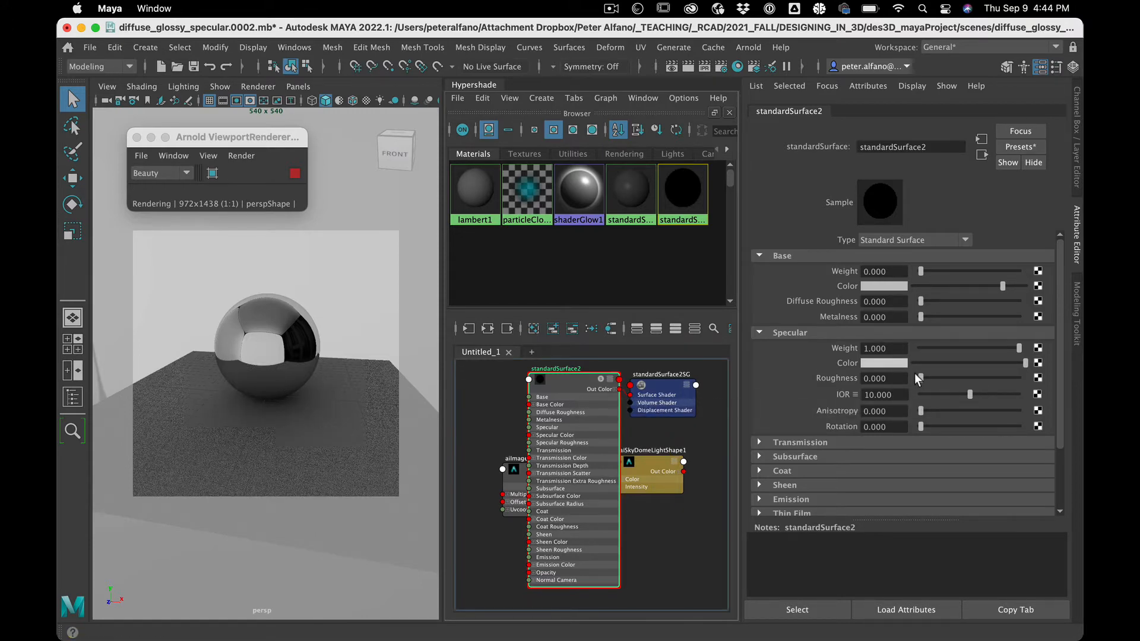
Try a specular roughness of 1 on the sphere's material, and return it to 0.
drag(920, 377, 1038, 352)
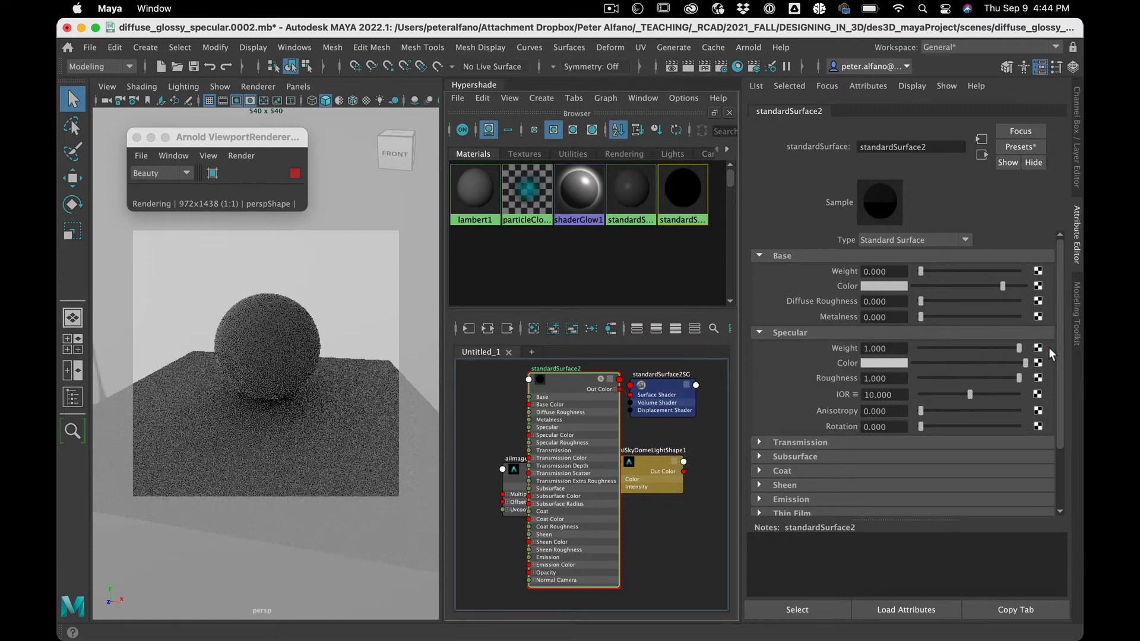
click(1048, 349)
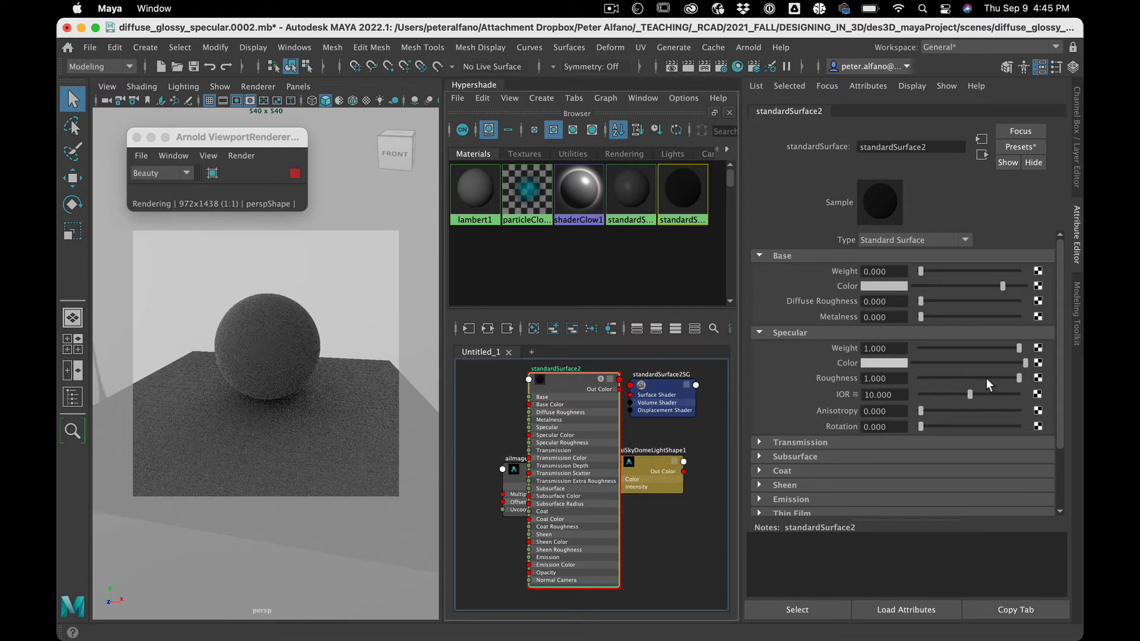
drag(985, 378, 913, 374)
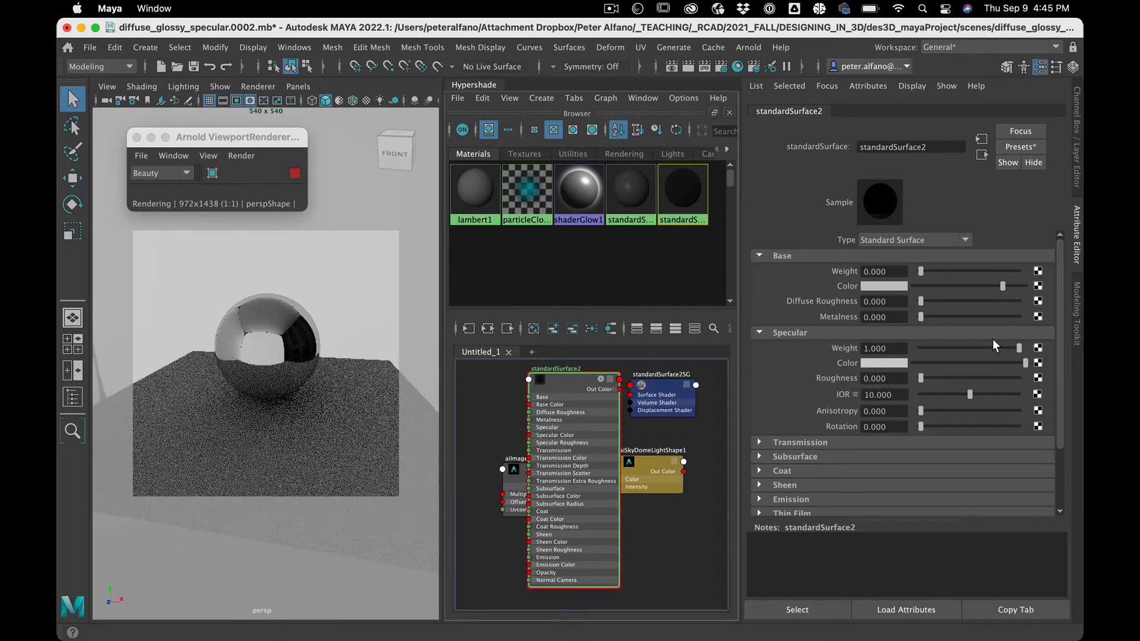
Set the material's specular weight to 0, and try a base weight of 1 before returning it to 0.
drag(989, 348, 877, 349)
drag(921, 271, 1082, 250)
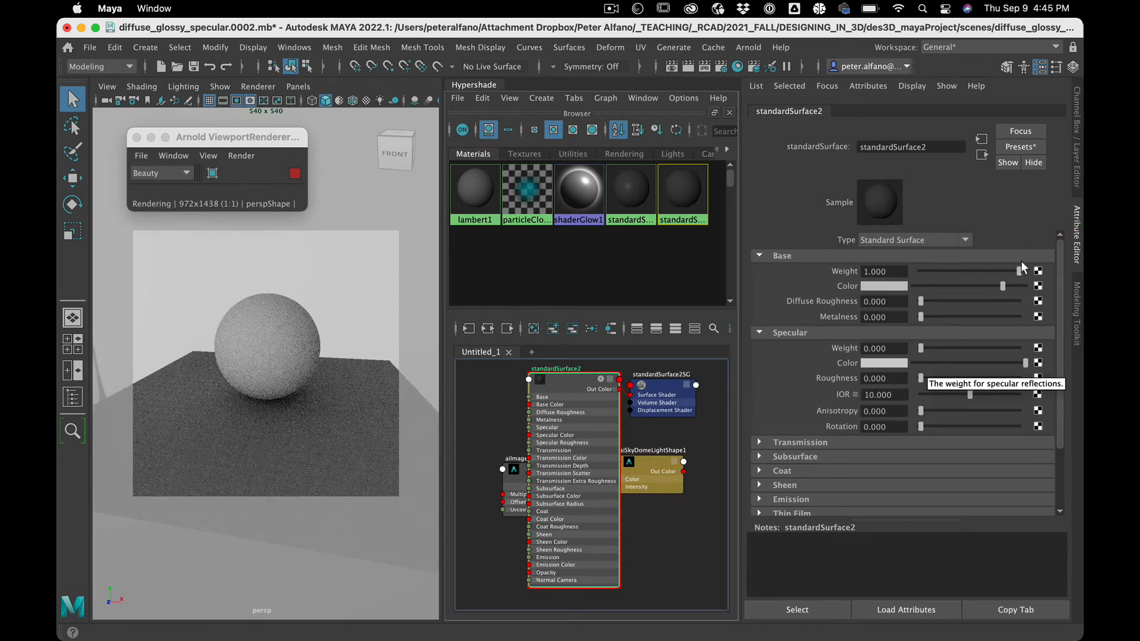
drag(1018, 271, 777, 275)
Switch to Chrome and examine the diagram of diffuse, glossy and specular reflection and transmission.
key(super+Tab)
click(665, 438)
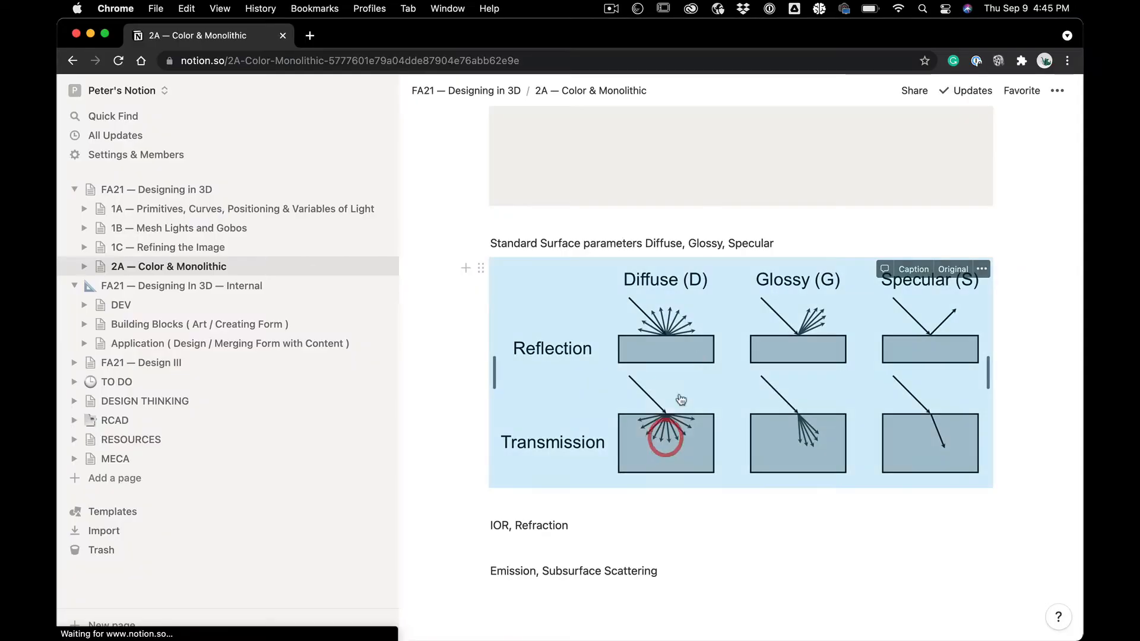
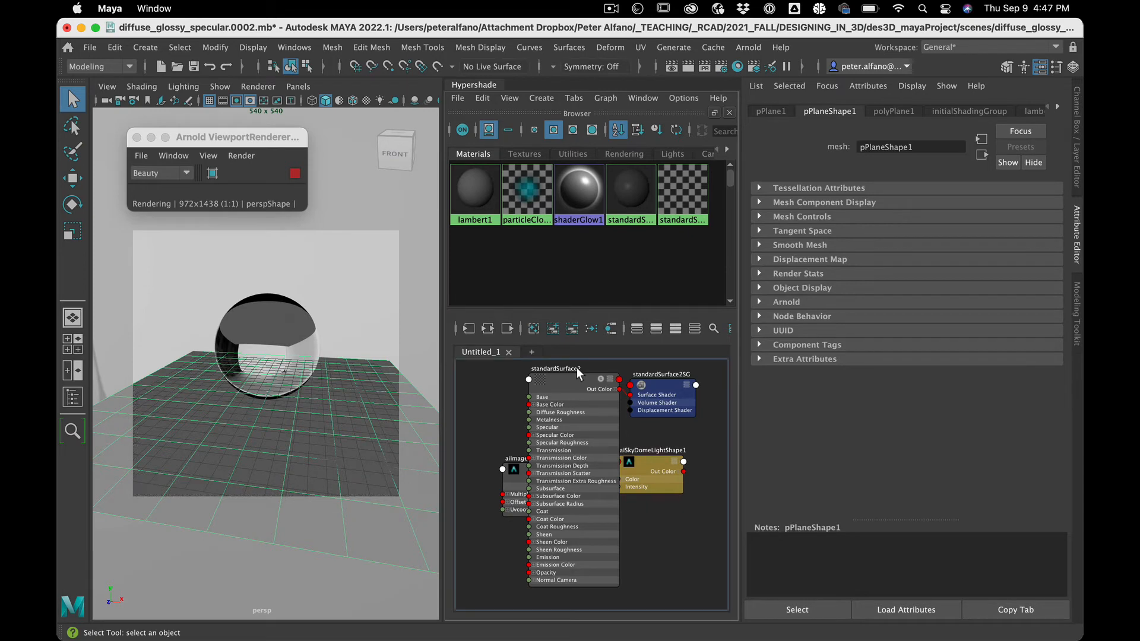
Create a polygon cylinder in the scene.
scroll(961, 466, down, 5)
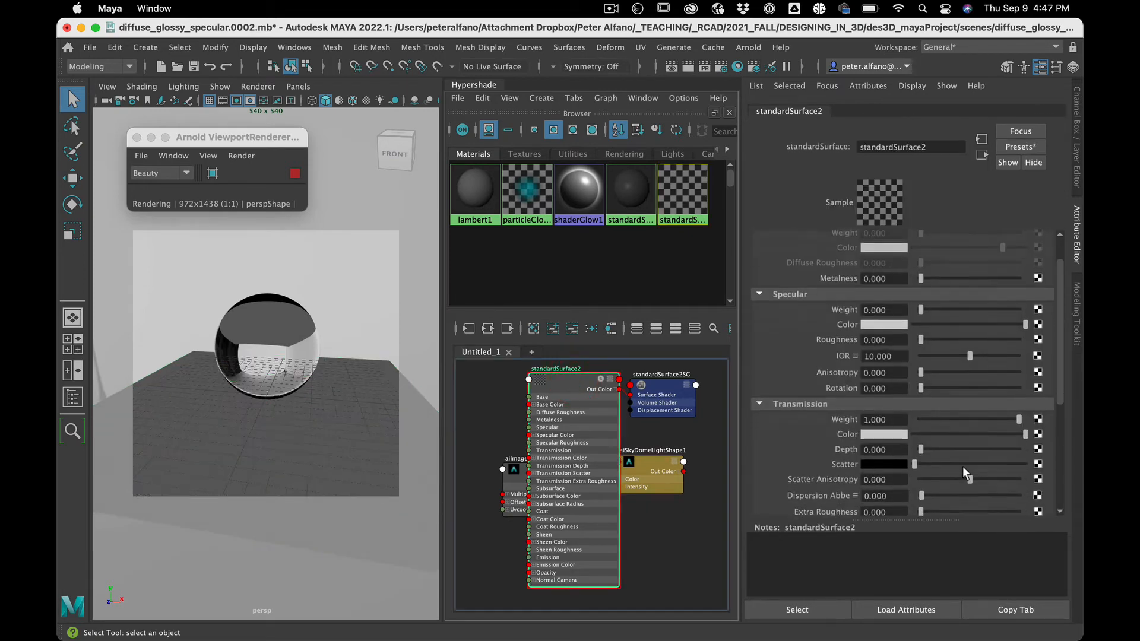
click(145, 47)
mouse_move(331, 100)
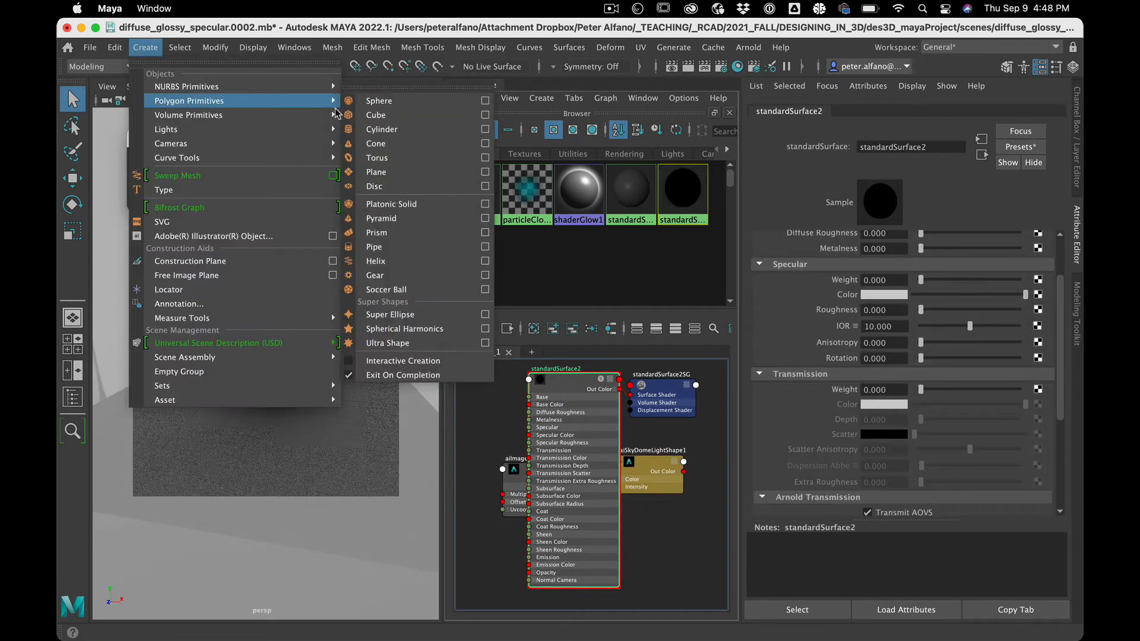
click(380, 129)
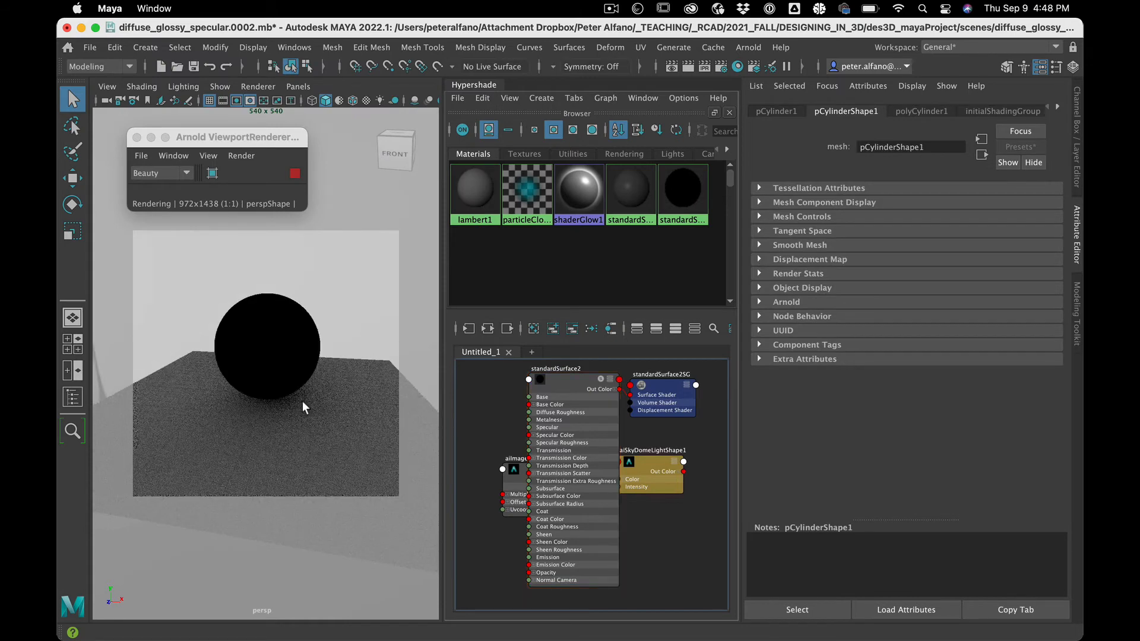
Scale the cylinder vertically to about 9.4 times its height and move it behind the sphere.
key(e)
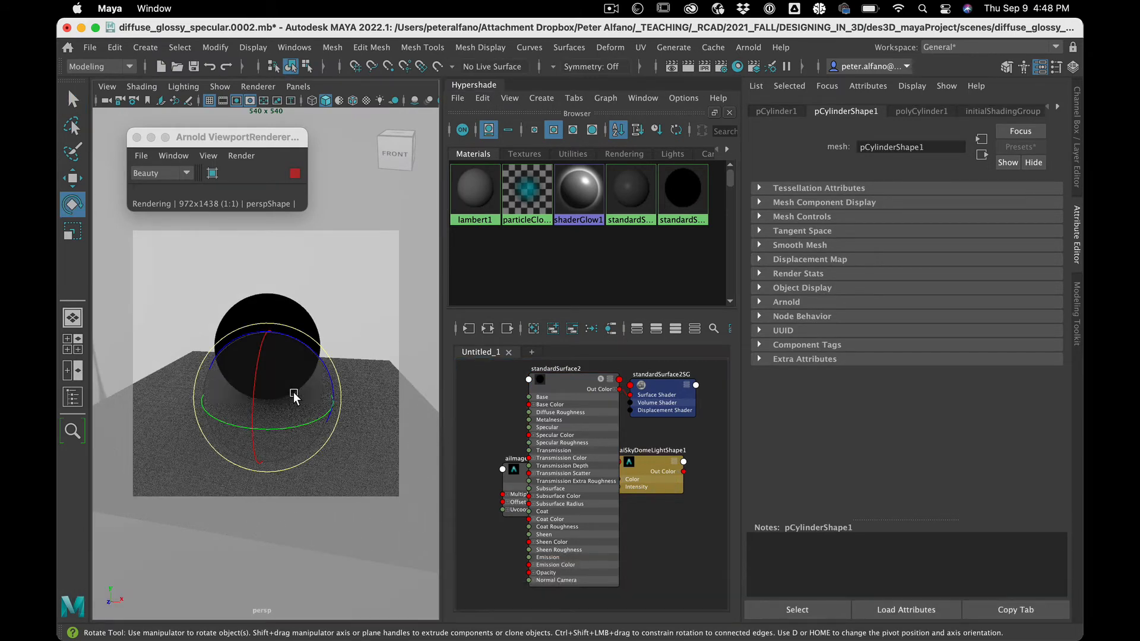
key(e)
key(r)
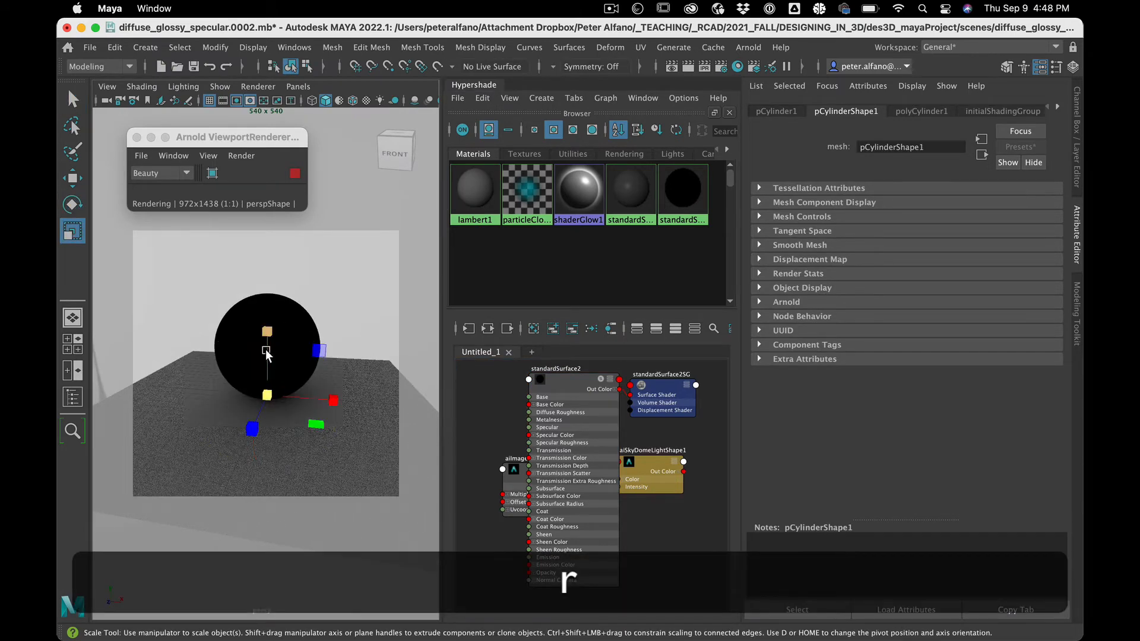
click(267, 332)
drag(268, 221, 265, 210)
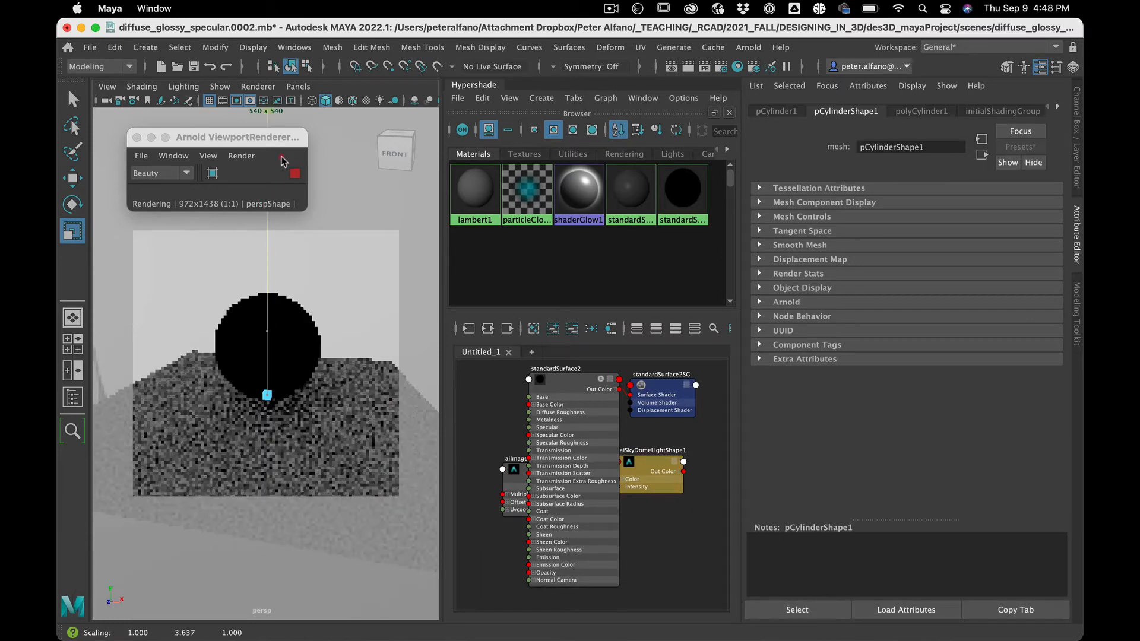
drag(282, 157, 262, 3)
drag(267, 331, 265, 246)
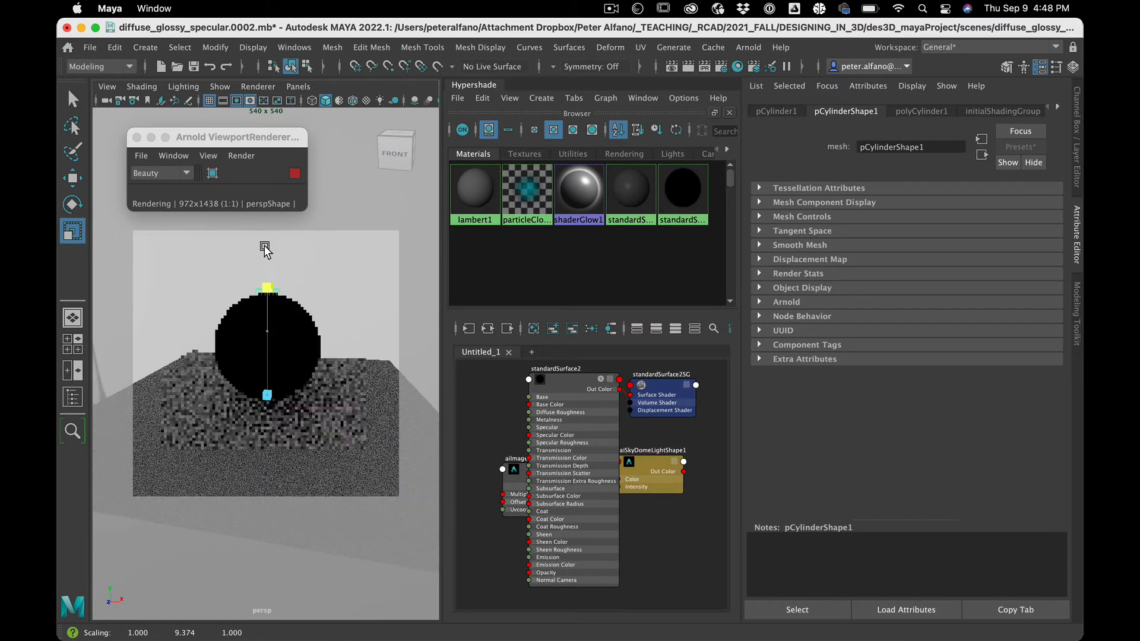
key(w)
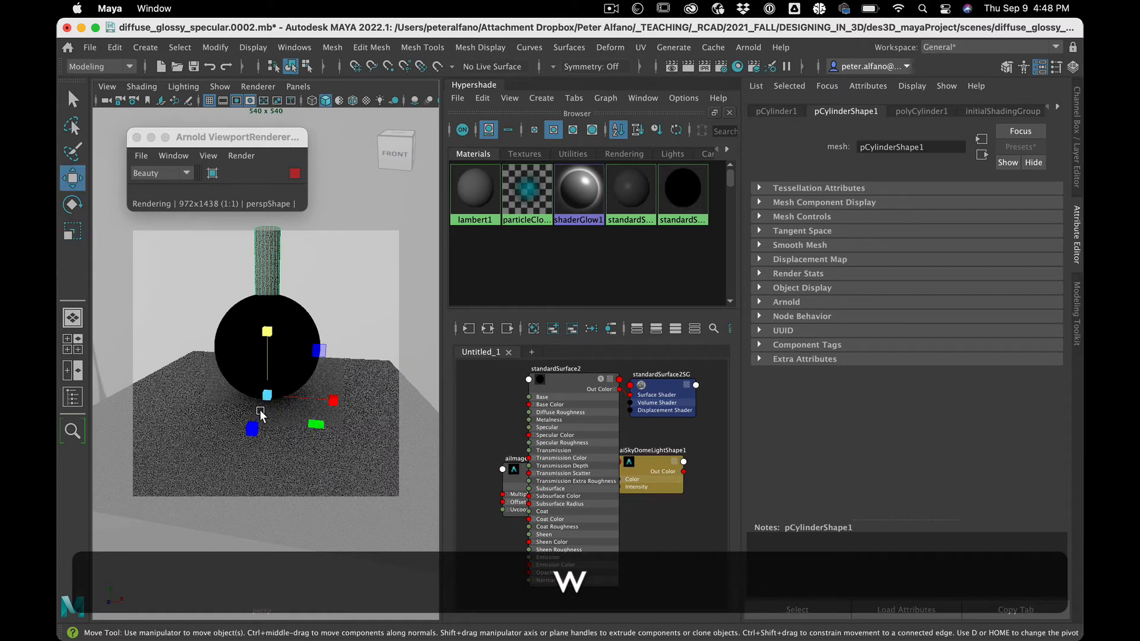
mouse_move(260, 414)
mouse_down()
mouse_move(255, 428)
mouse_move(262, 407)
mouse_move(274, 410)
mouse_up()
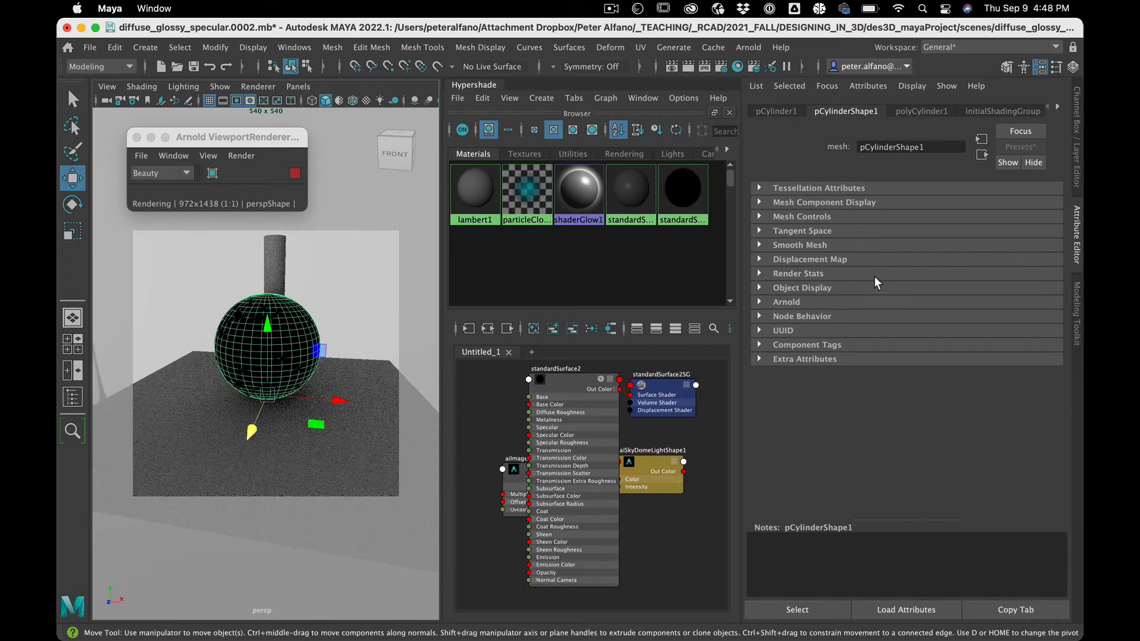
Set the sphere material's transmission weight to 1 and raise its transmission scatter colour to the maximum.
click(573, 380)
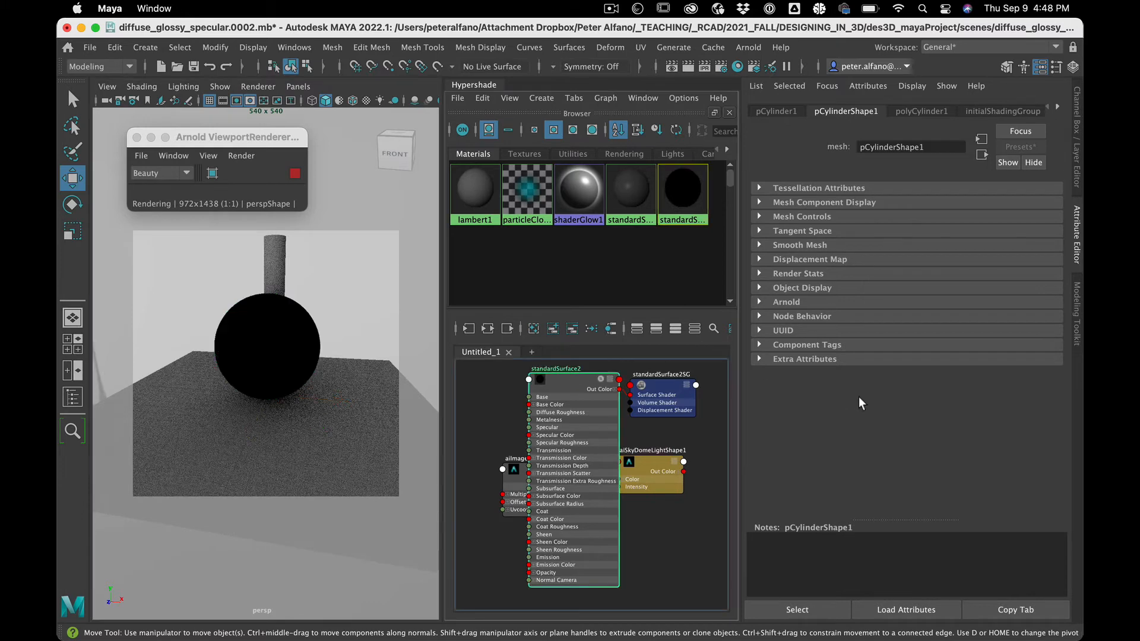
click(919, 389)
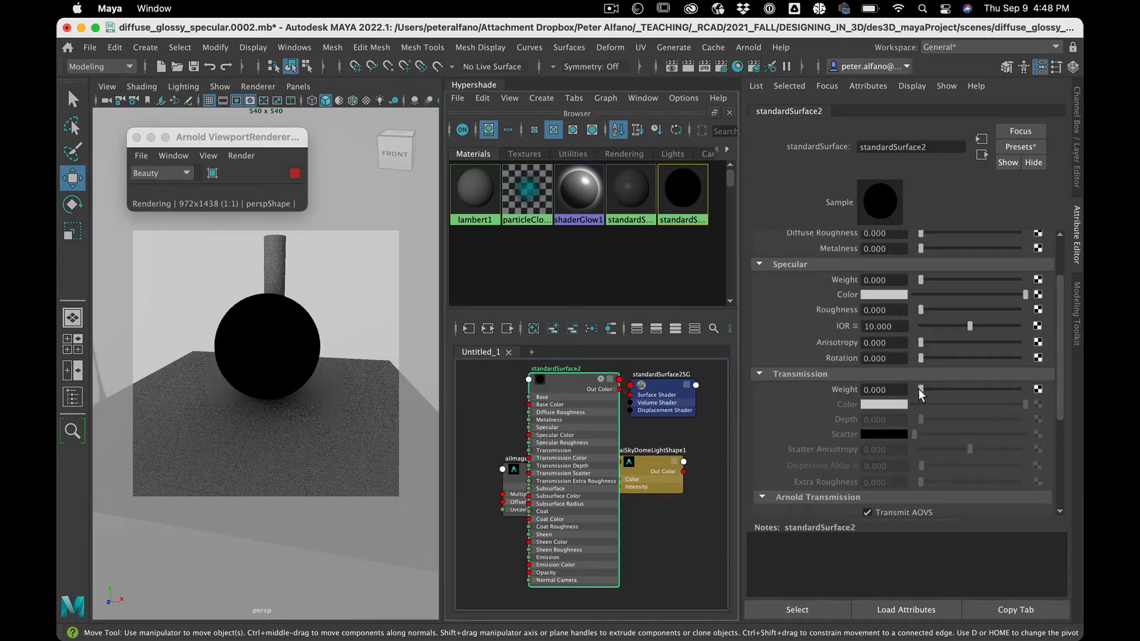
drag(1003, 391, 1067, 384)
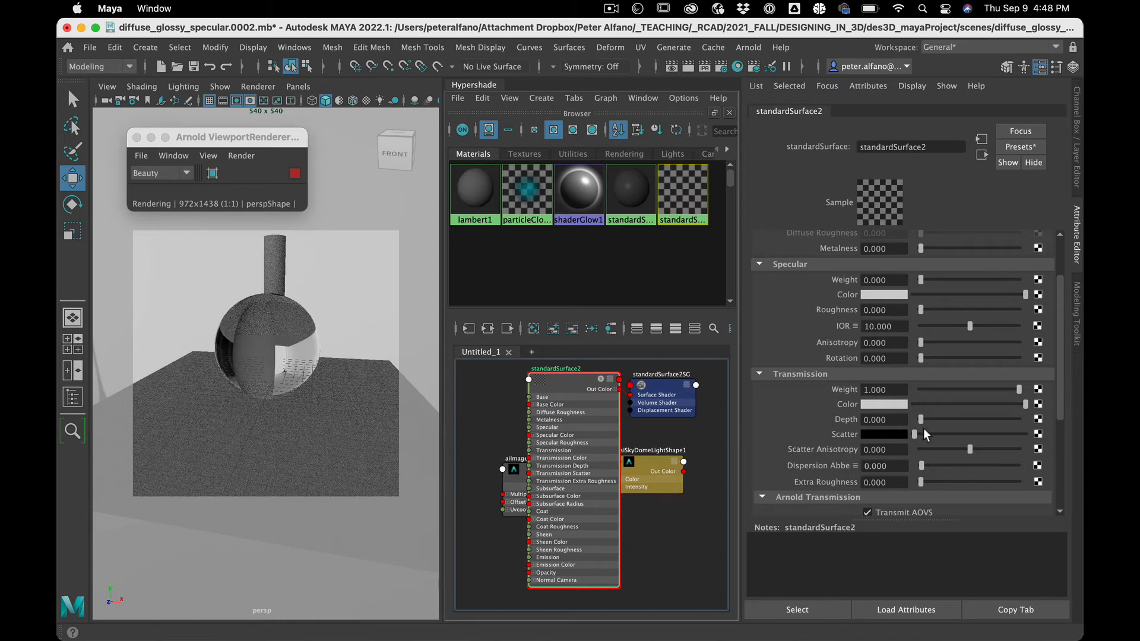
drag(916, 433, 995, 432)
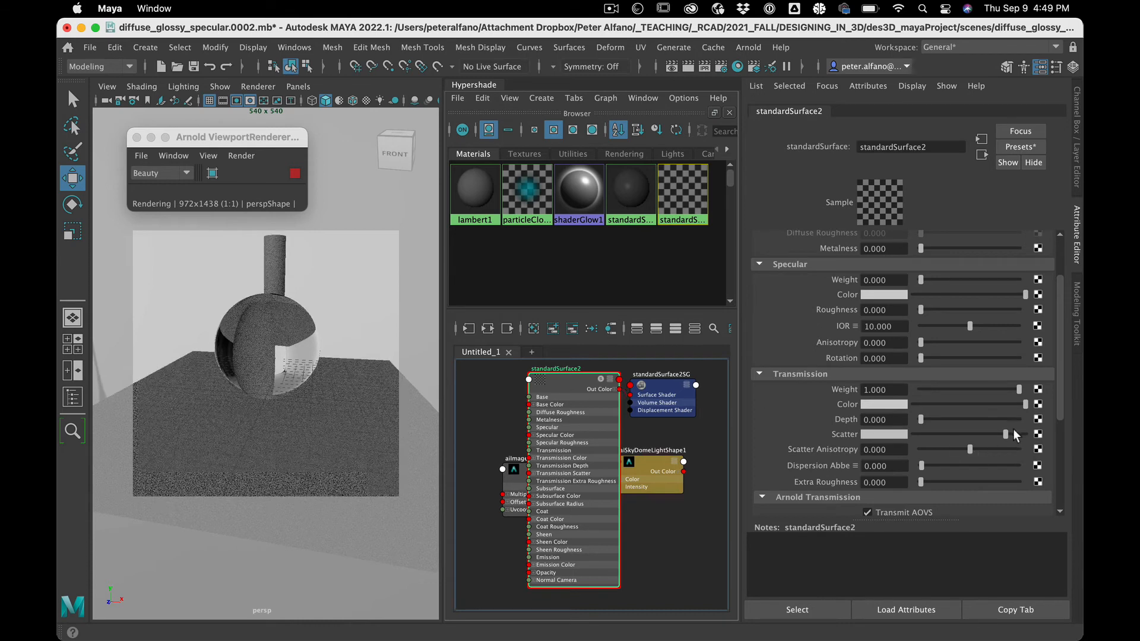
drag(1005, 433, 1067, 436)
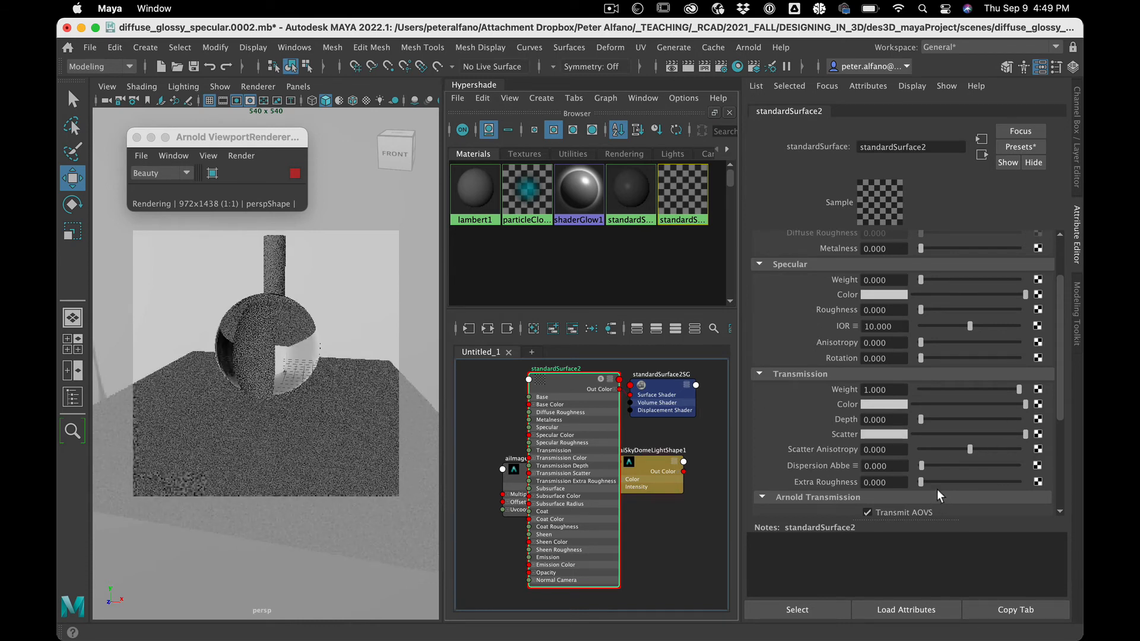
Try transmission extra roughness values of 0.088, 0.147 and 1 on the sphere's material, and return it to 0.
mouse_move(921, 480)
mouse_down()
mouse_move(959, 482)
mouse_move(929, 486)
mouse_up()
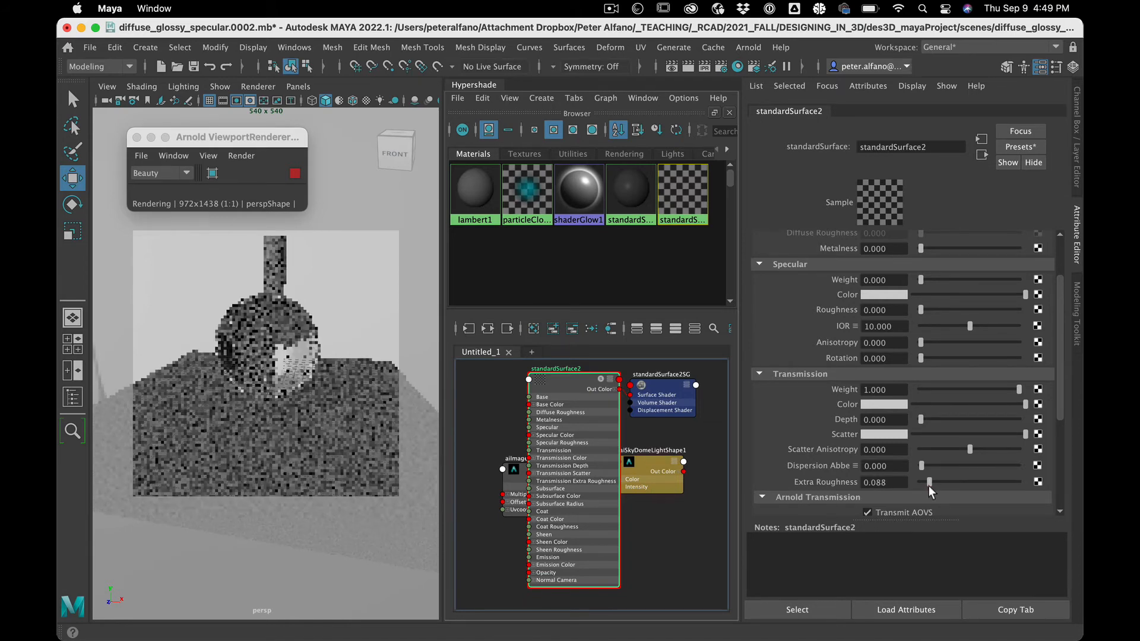
drag(929, 485, 934, 486)
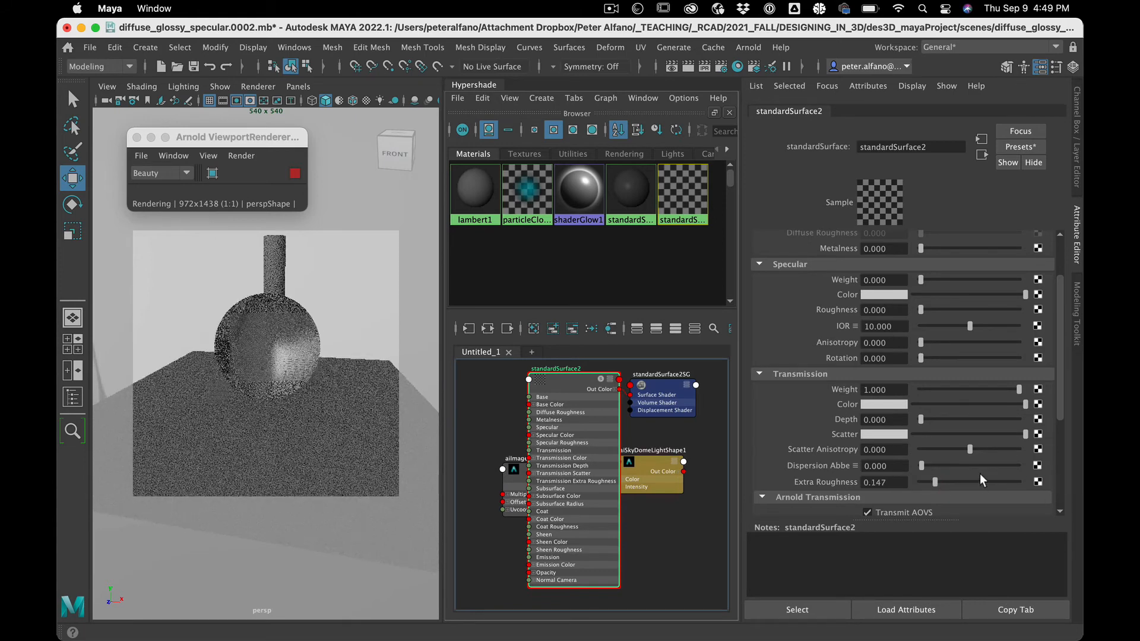
drag(934, 482, 1032, 482)
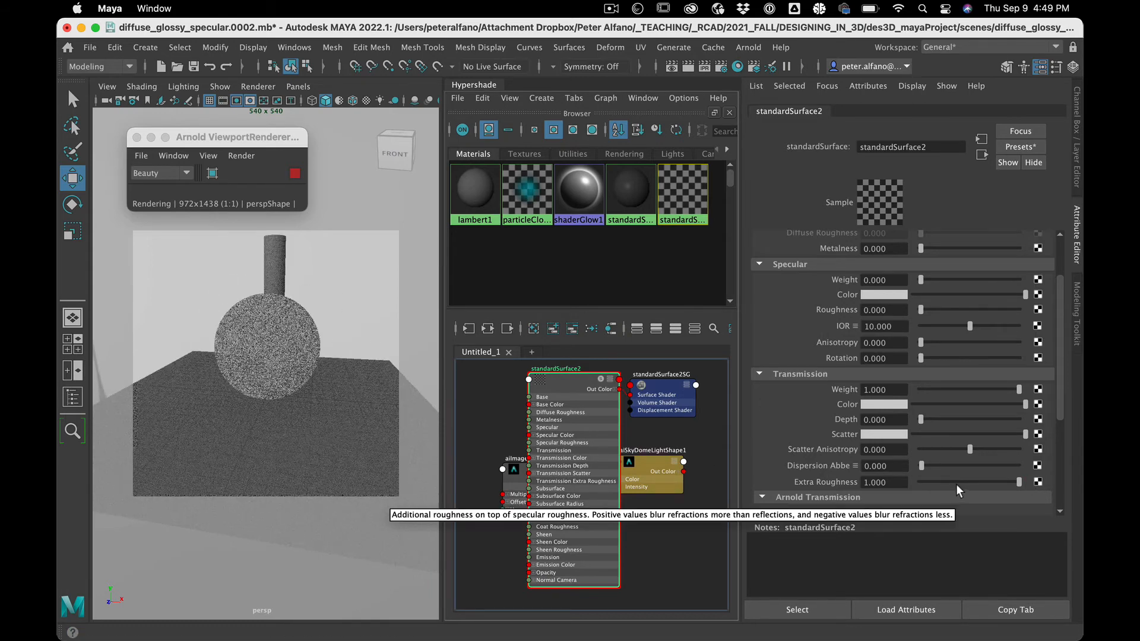
drag(953, 479, 866, 470)
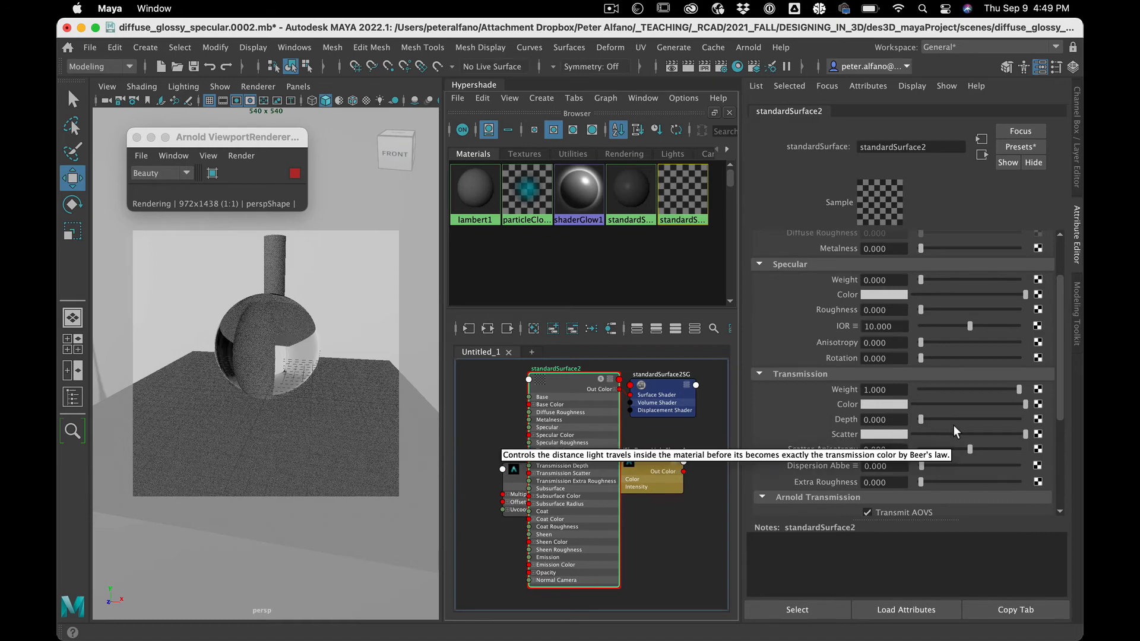
Return the material's transmission scatter colour to black.
drag(996, 438, 825, 435)
scroll(931, 462, down, 6)
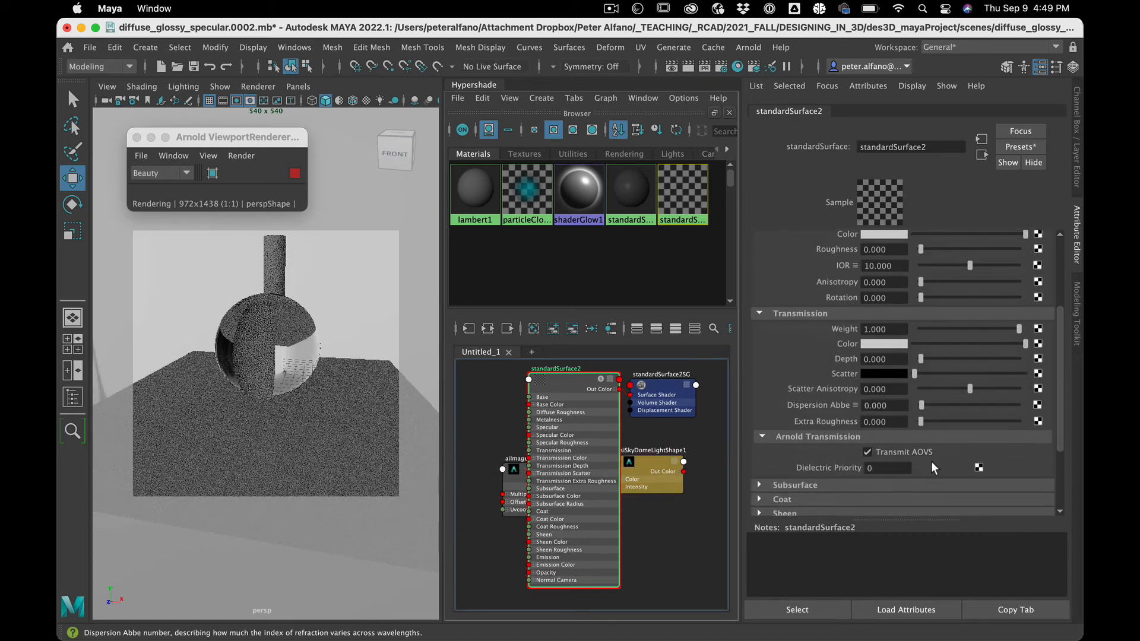
scroll(931, 462, up, 8)
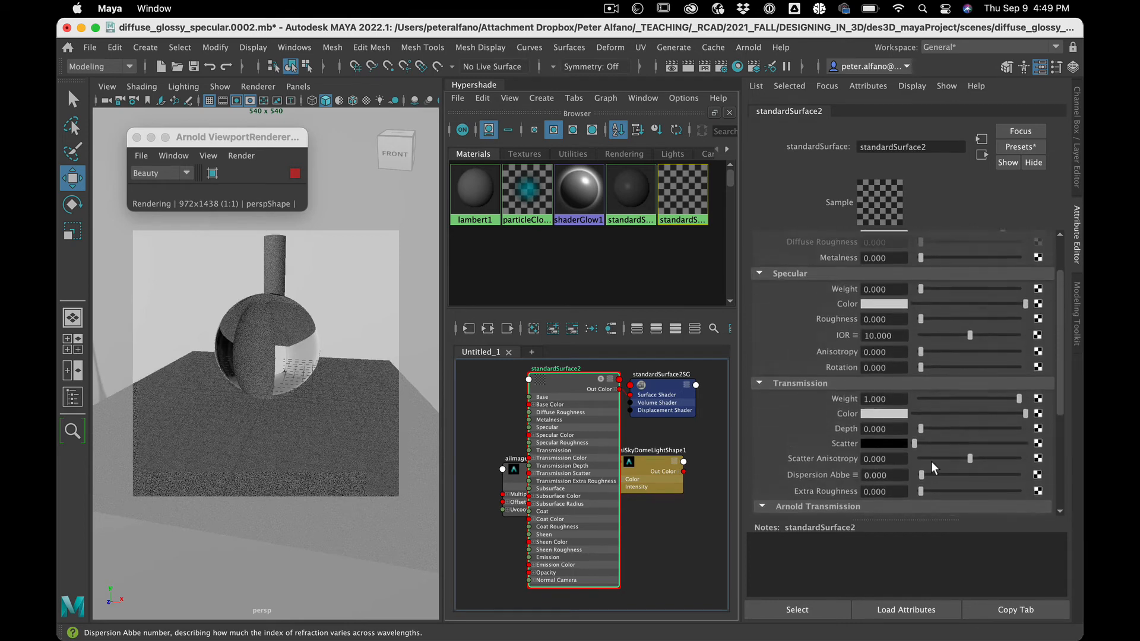
click(312, 351)
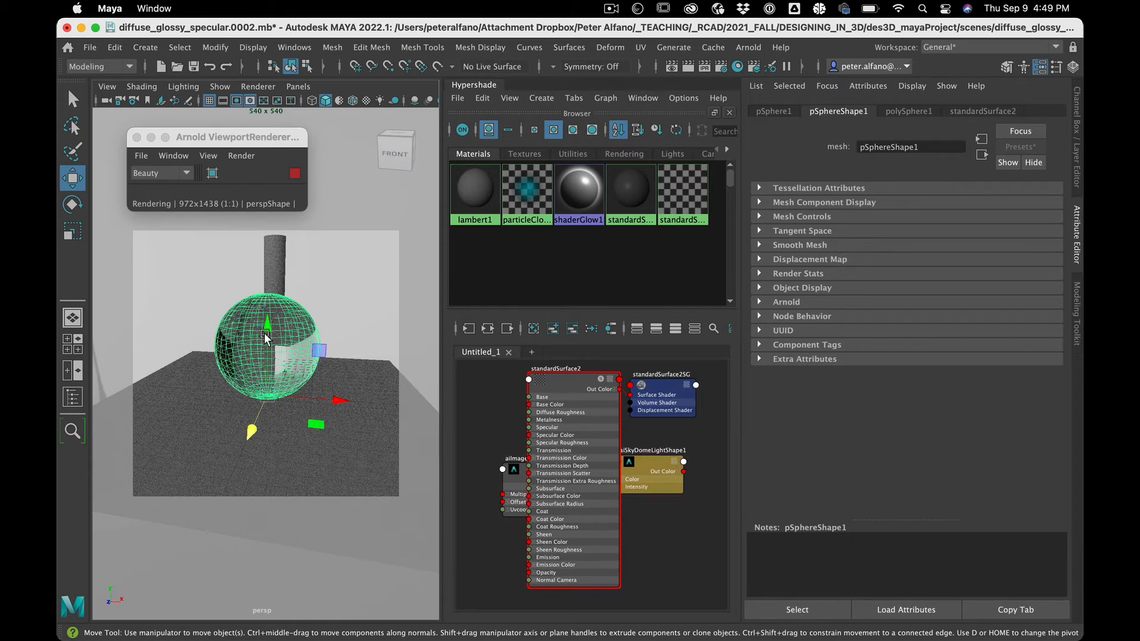
click(277, 279)
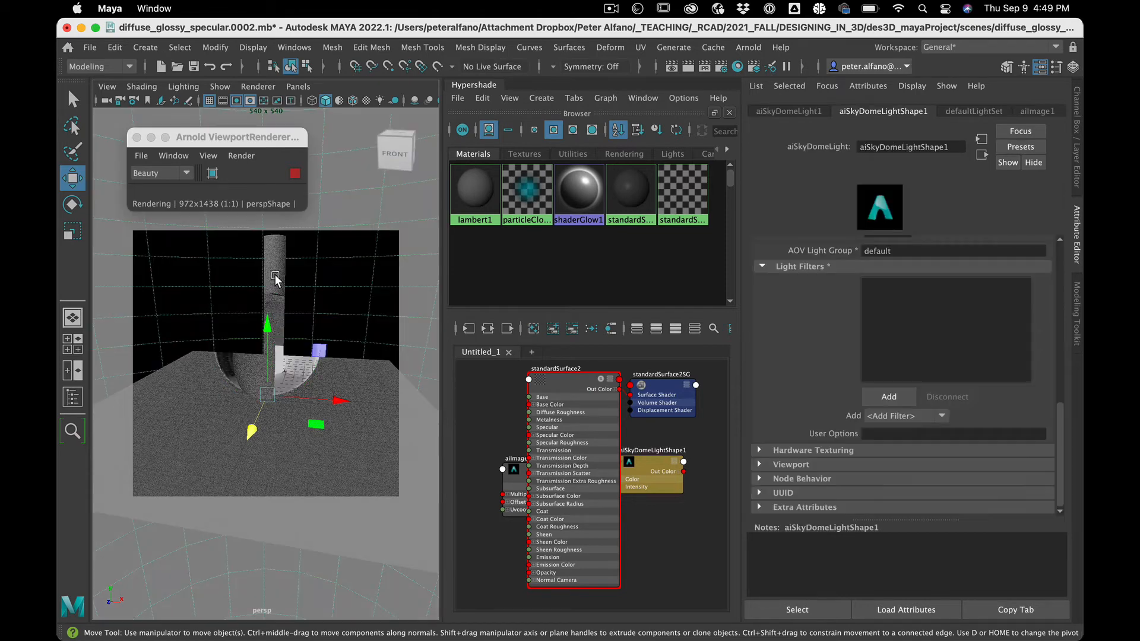
click(273, 356)
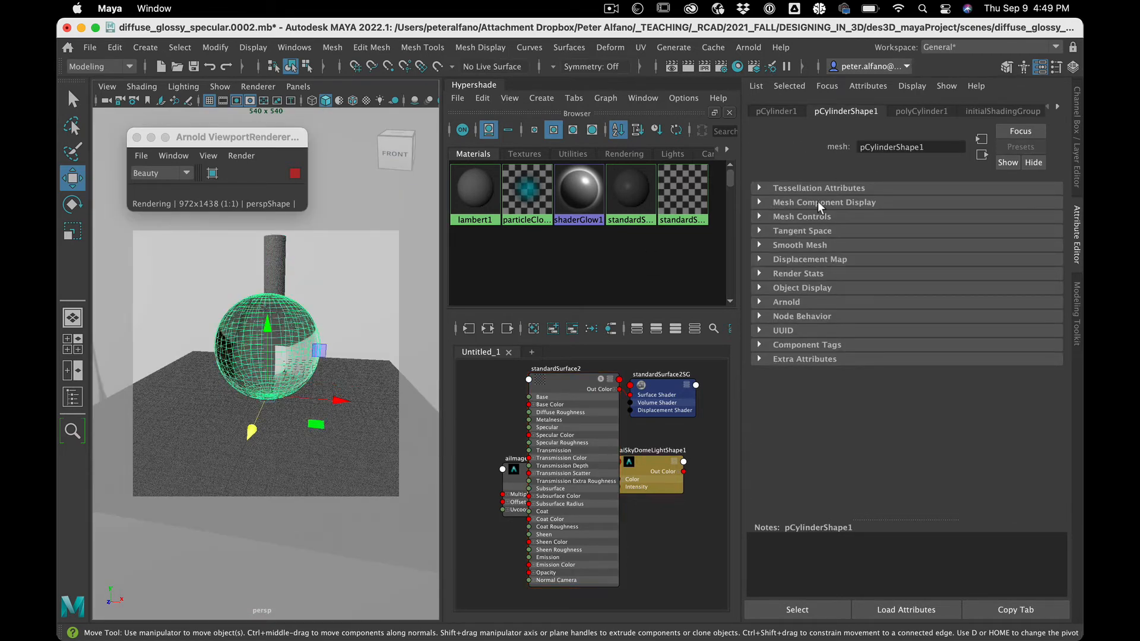
Set the sphere material's transmission weight to 0 and its specular weight to 1.
click(561, 382)
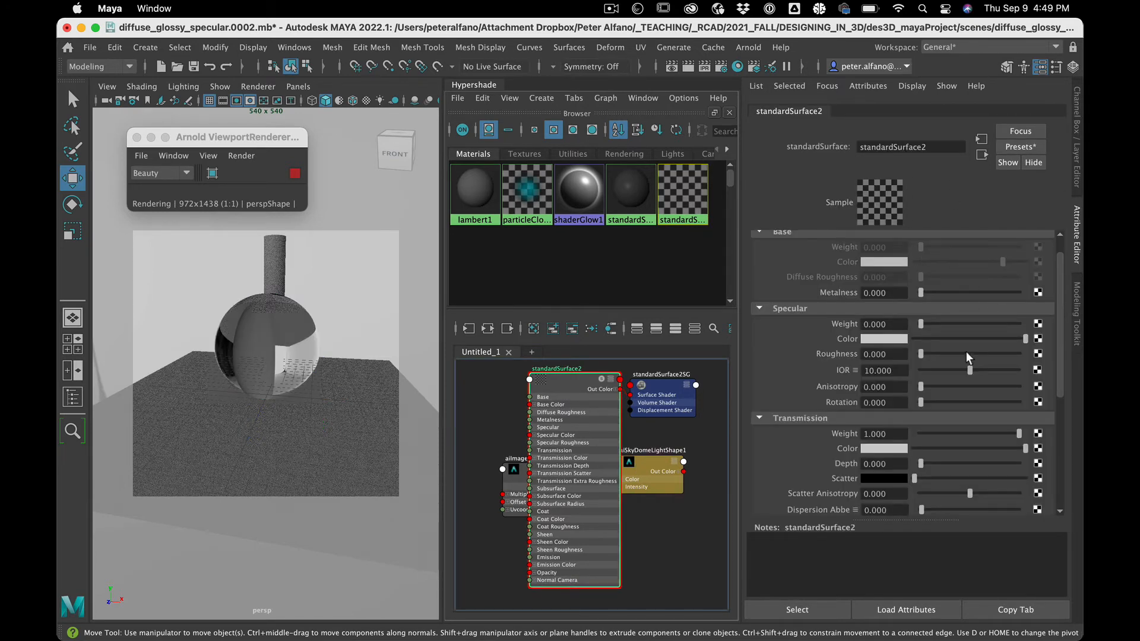
drag(988, 432, 851, 433)
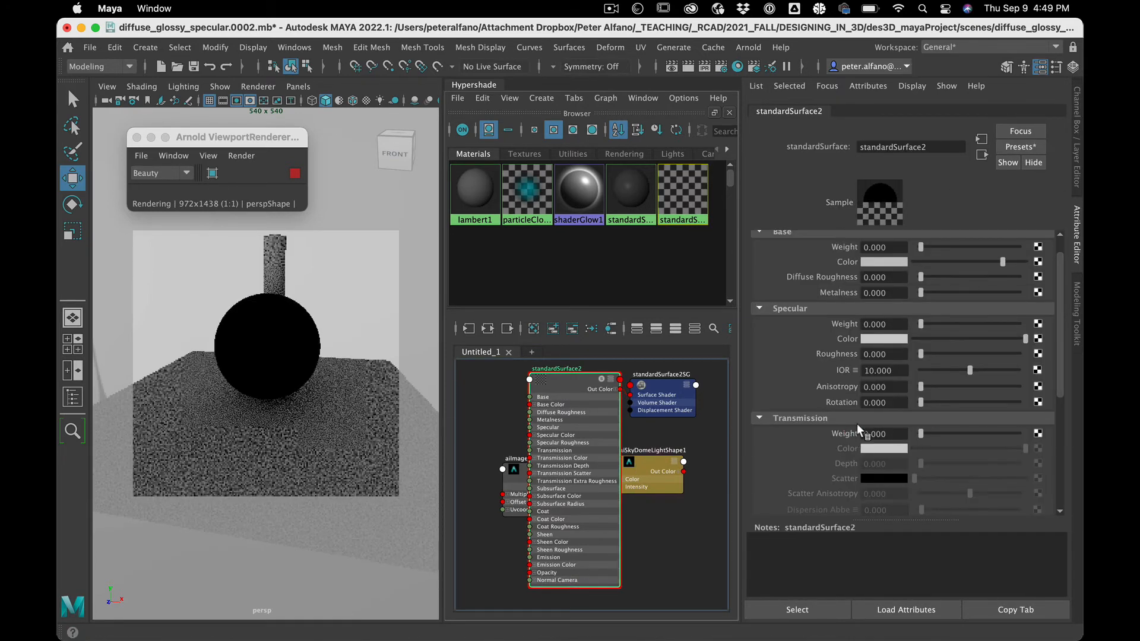
drag(921, 323, 1053, 318)
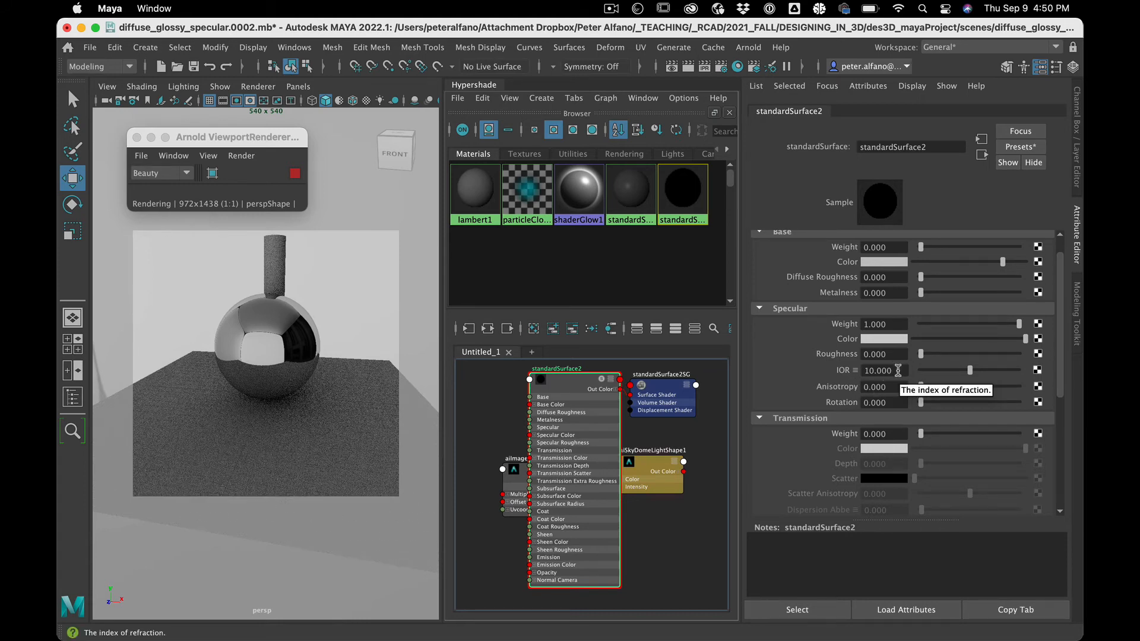
Try specular IOR values of 1.333 and 2.5 on the sphere's material.
drag(898, 371, 831, 370)
text(1.333)
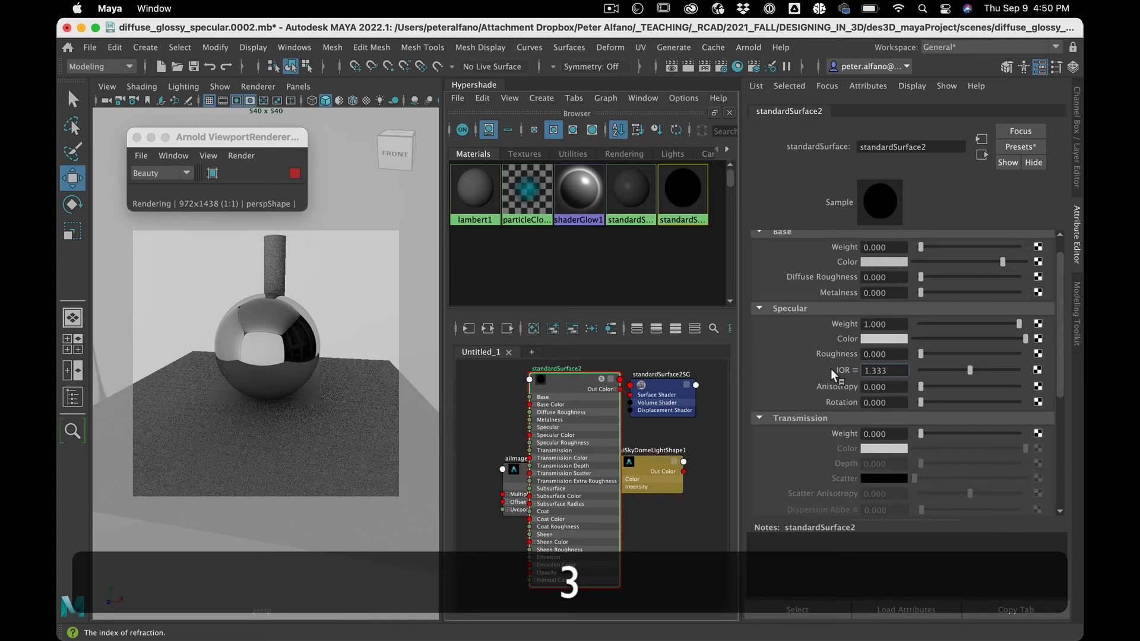
key(Return)
drag(896, 369, 843, 369)
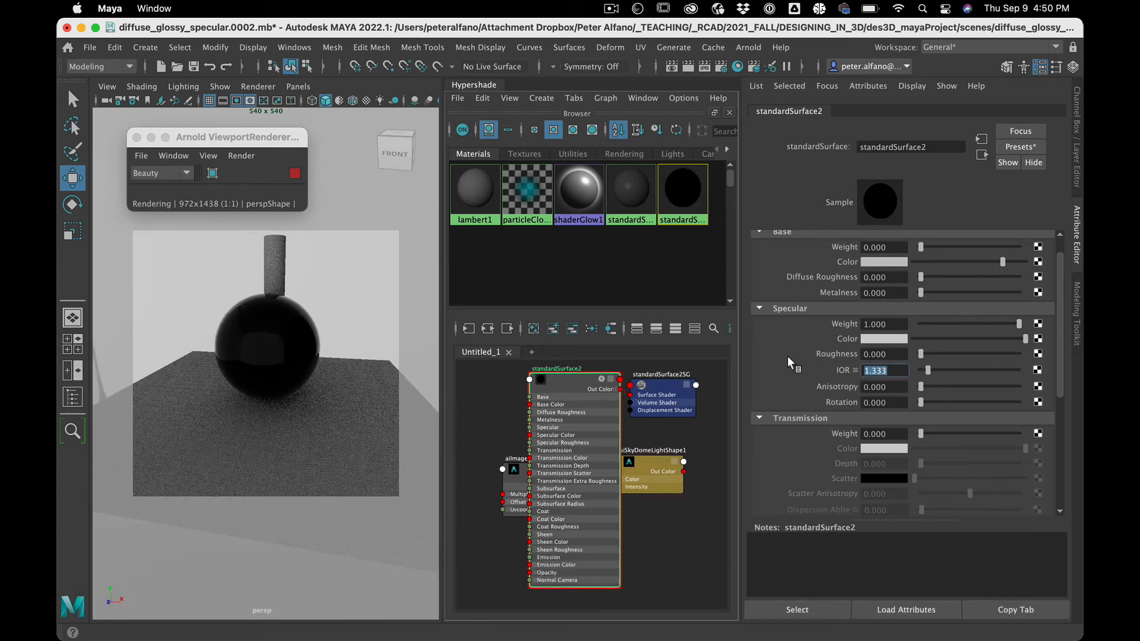
text(2.5)
key(Return)
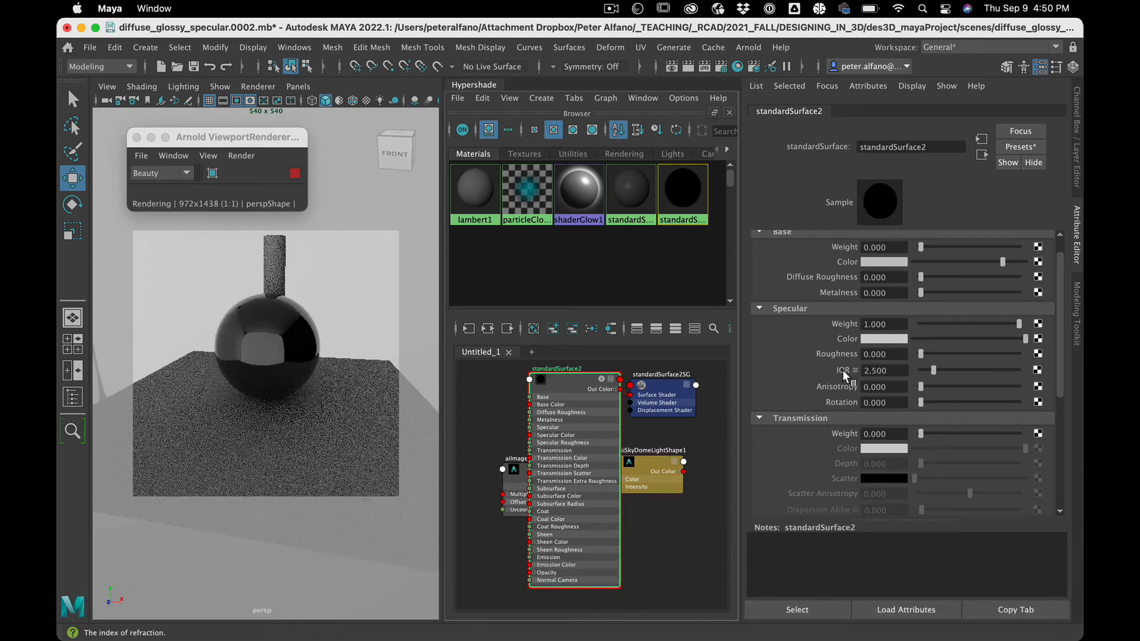
Set the specular IOR of the sphere's material to 30.
click(897, 371)
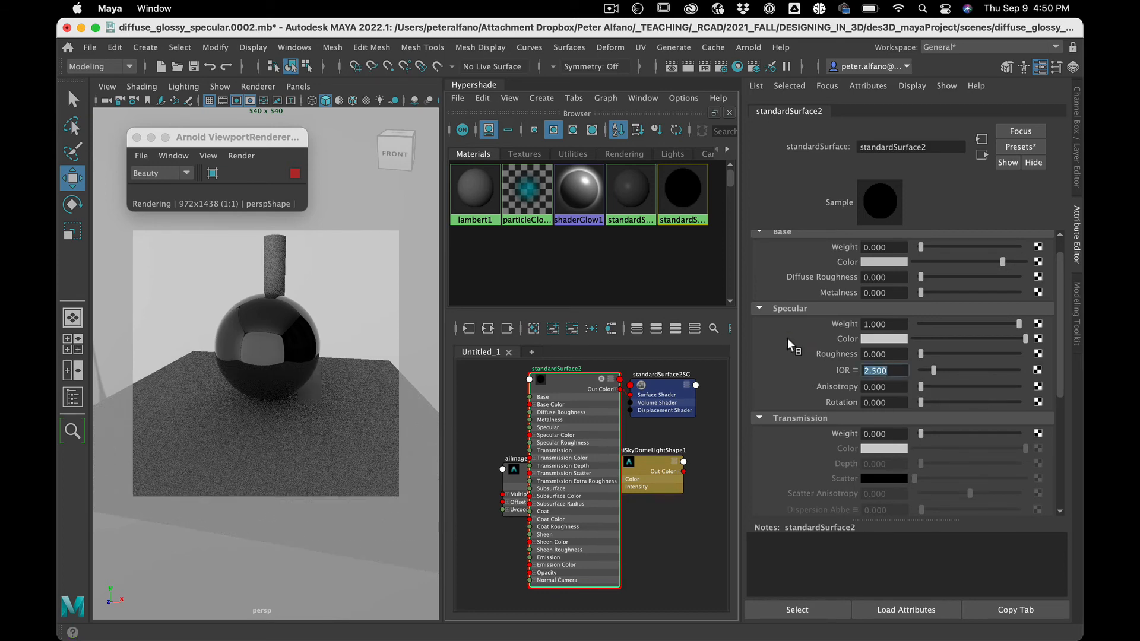
text(30)
key(Return)
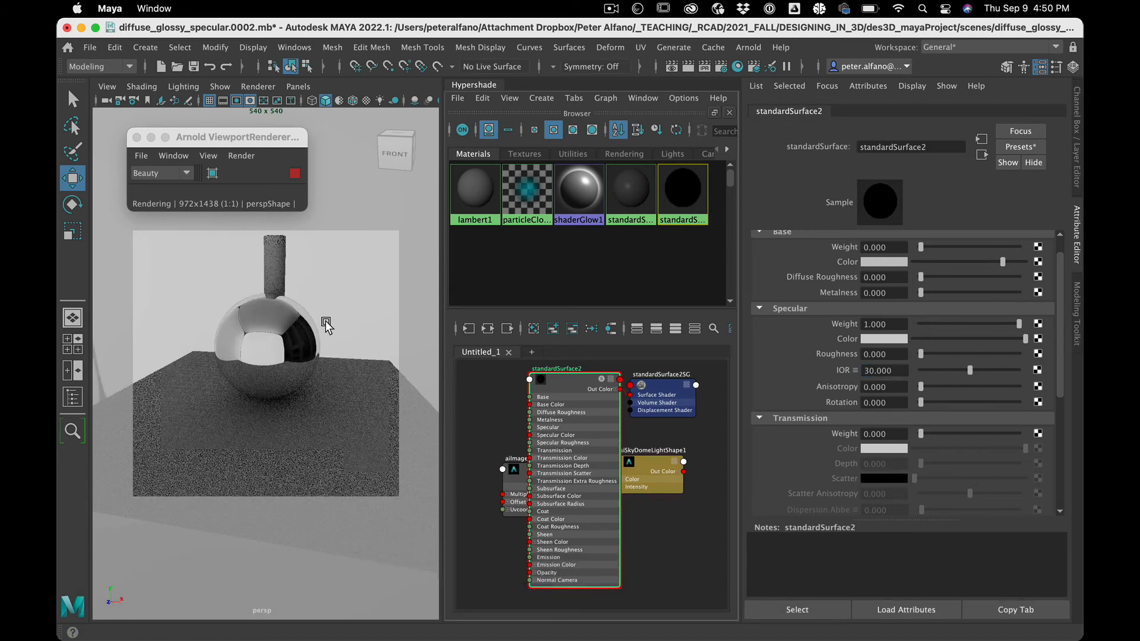
Try a specular IOR of 1.25 on the sphere's material, and return it to 30.
click(898, 372)
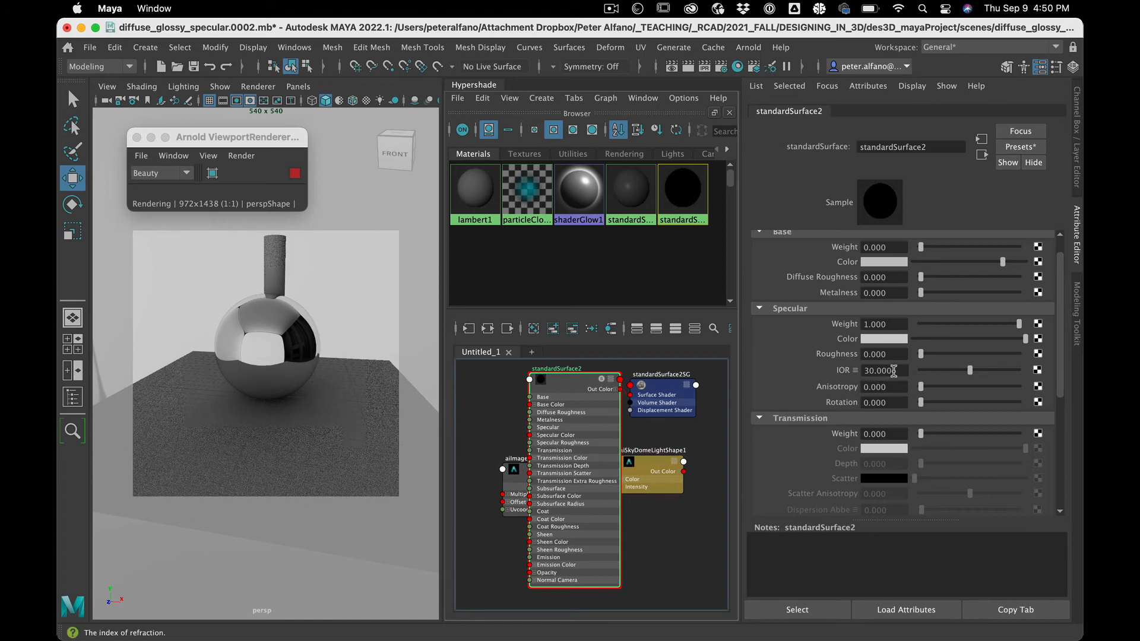
drag(893, 370, 854, 366)
text(1)
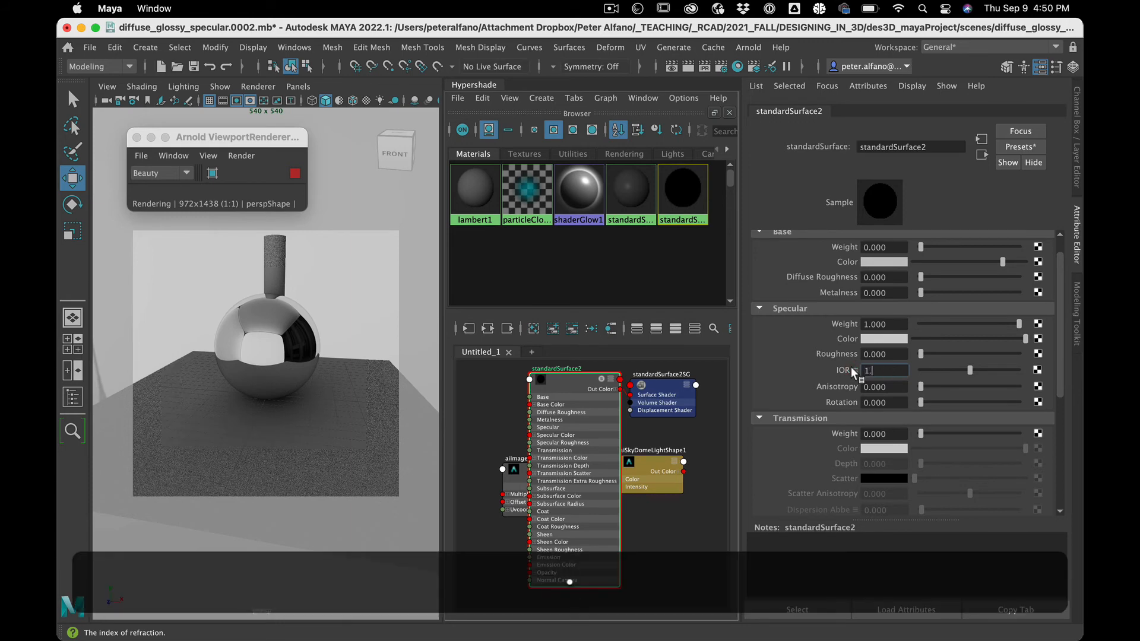
text(.25)
key(Return)
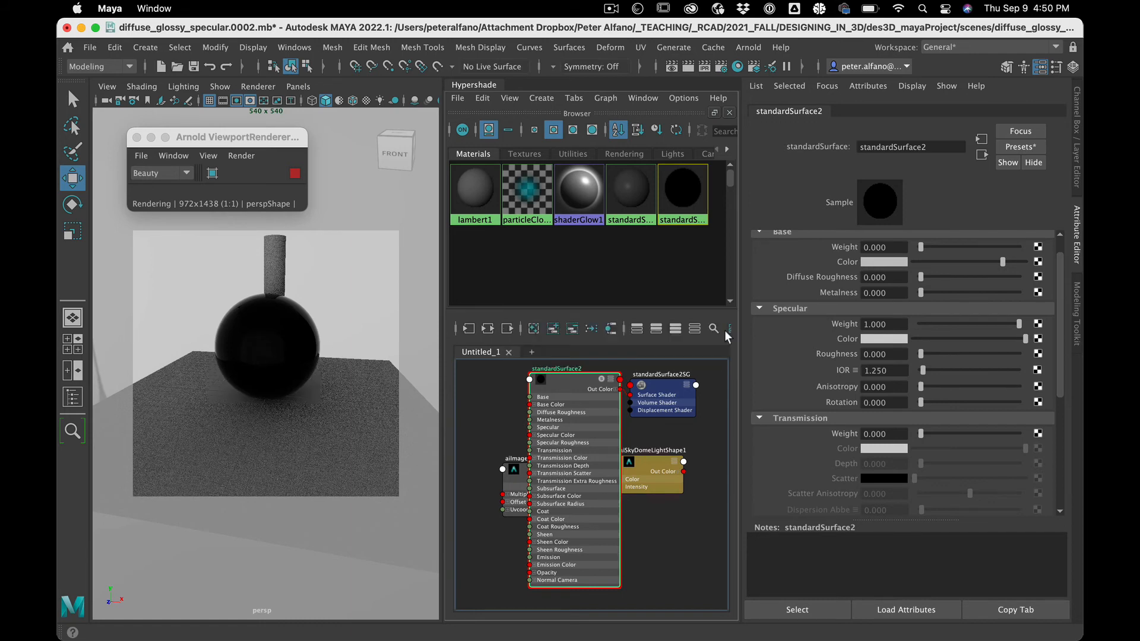
drag(896, 371, 768, 355)
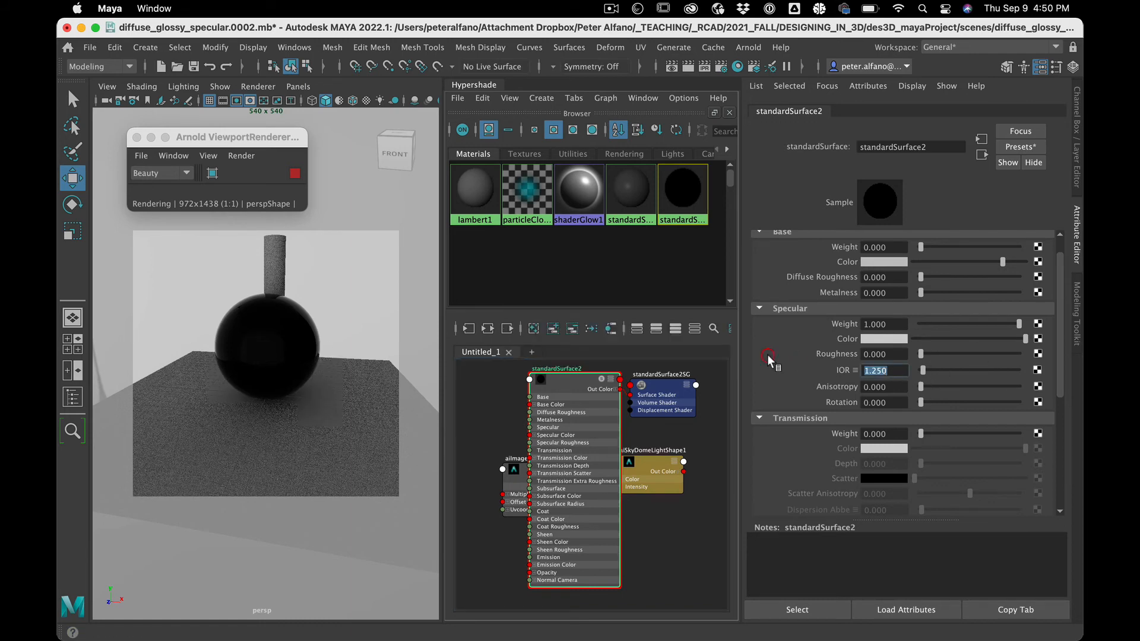
text(30)
key(Return)
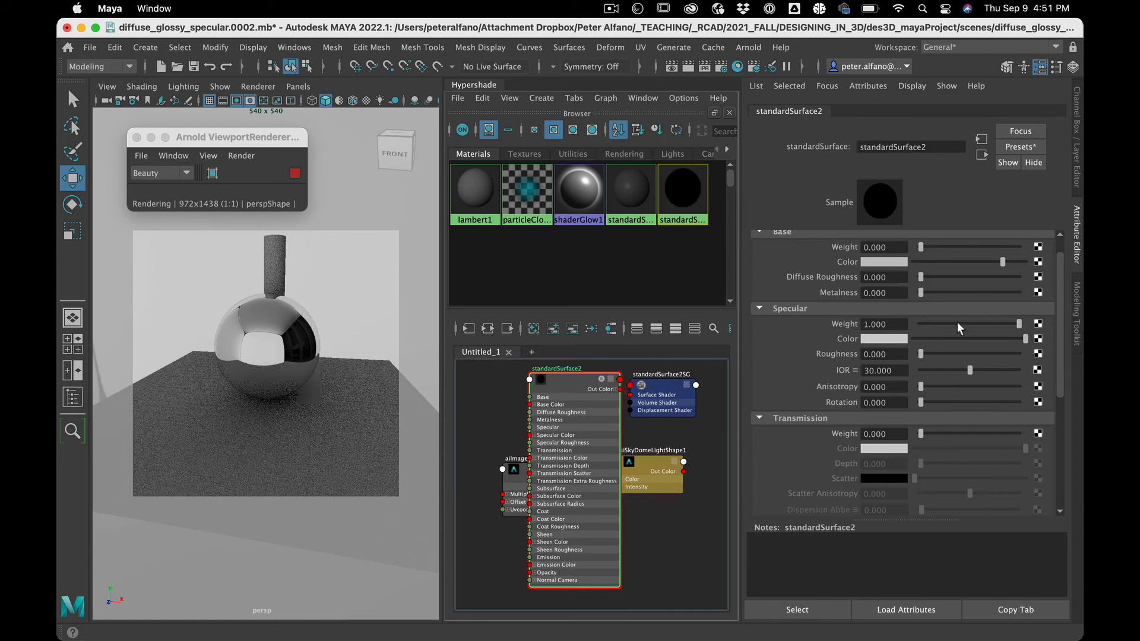
Set the sphere material's specular weight to 0 and its transmission weight to 1.
drag(957, 322, 911, 326)
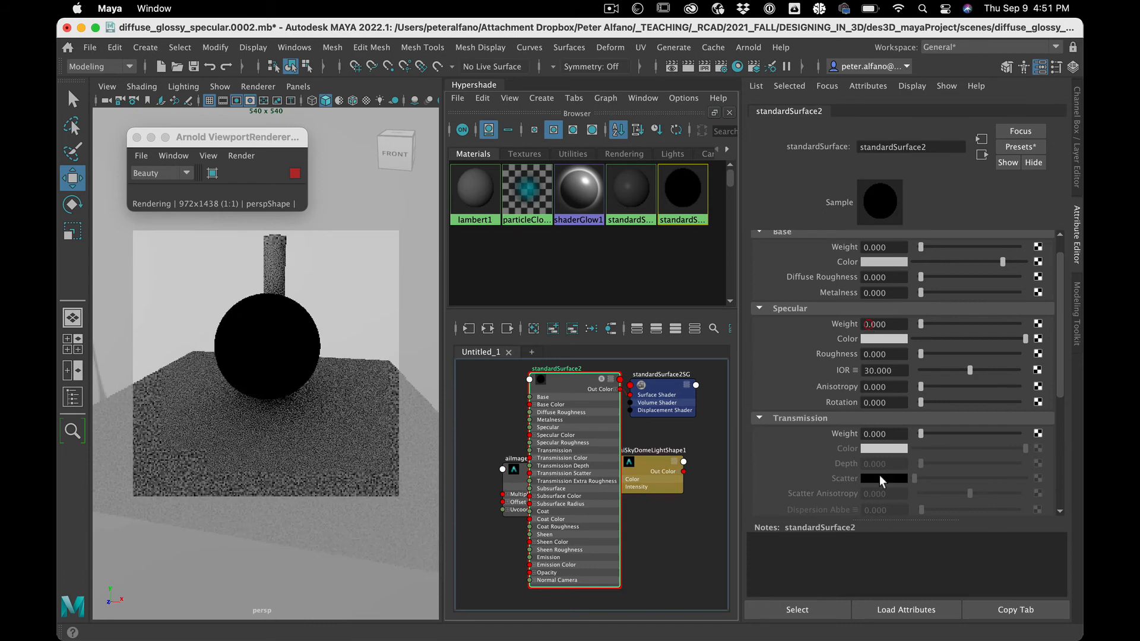
drag(923, 431, 1080, 421)
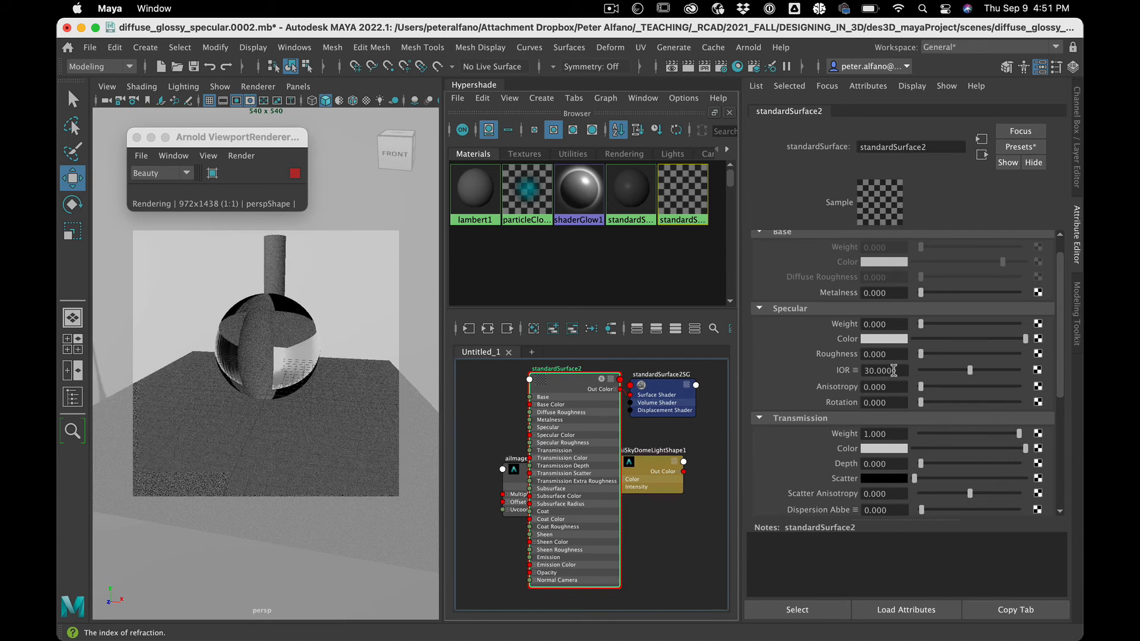
Try a specular IOR of 1.1 on the sphere's transmissive material.
drag(893, 370, 850, 367)
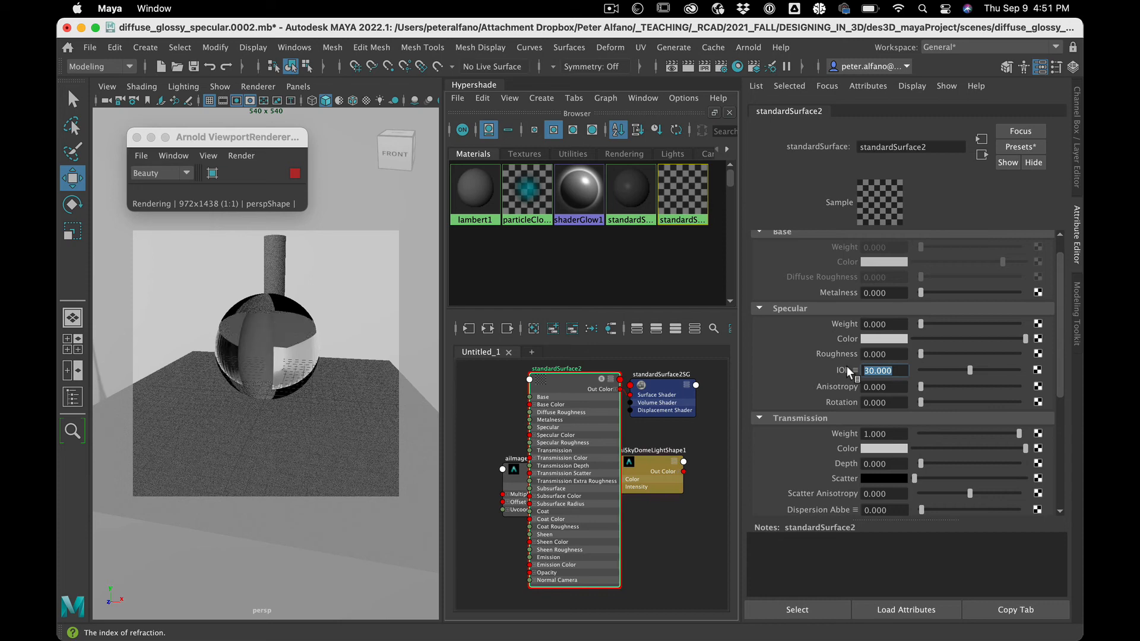
text(1.1)
key(Return)
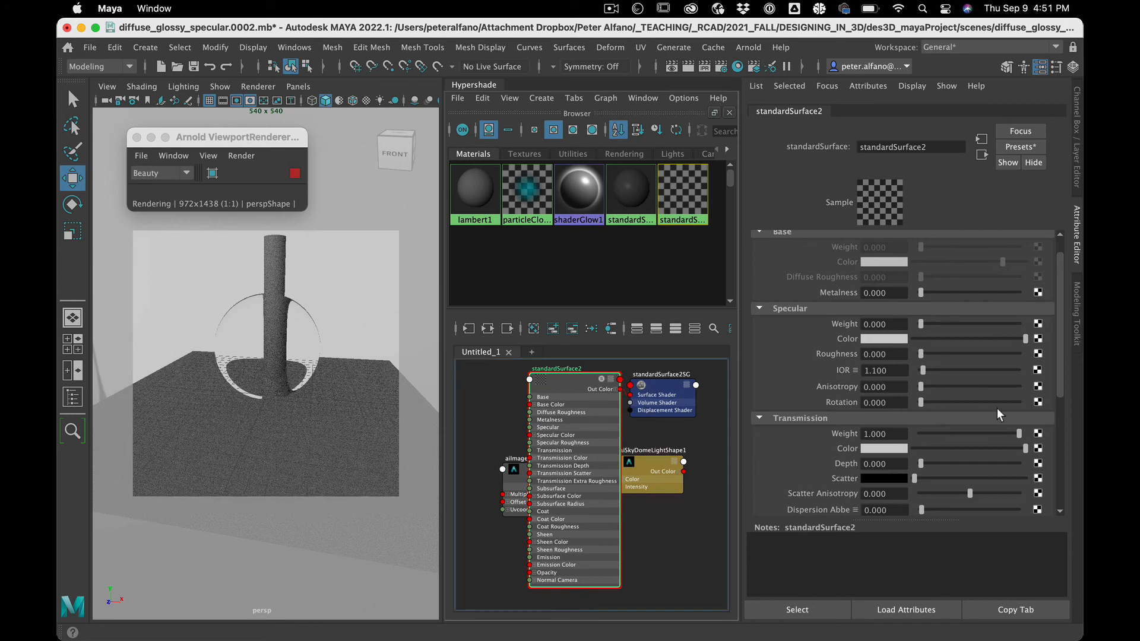
Check the sphere in the viewport, reselect its standardSurface2 material and try a specular IOR of 1.
click(222, 368)
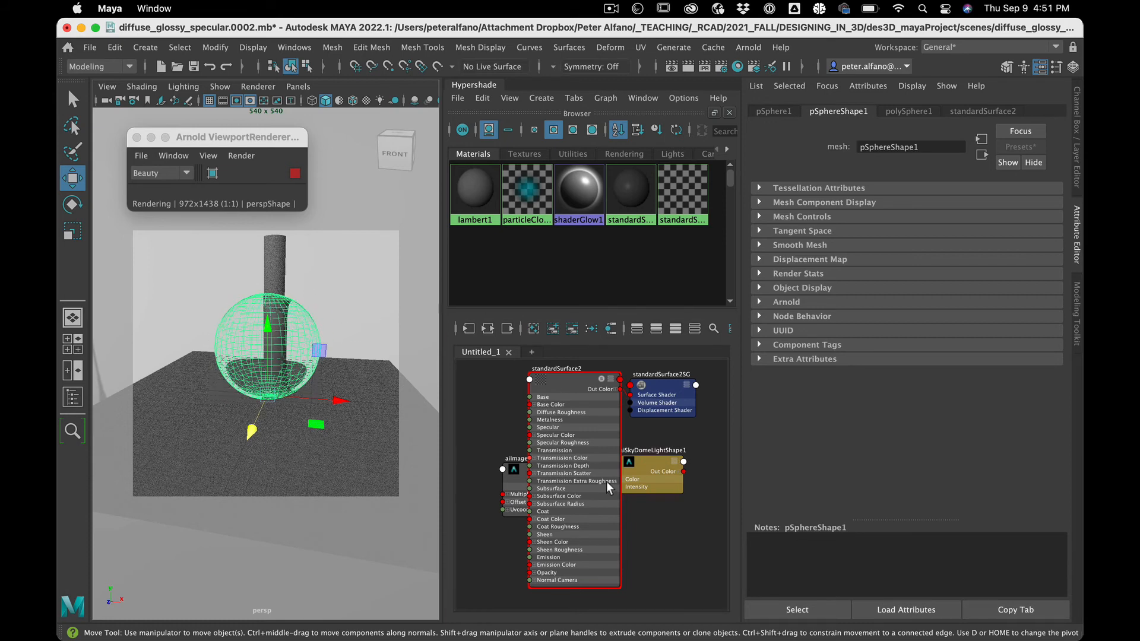
click(635, 425)
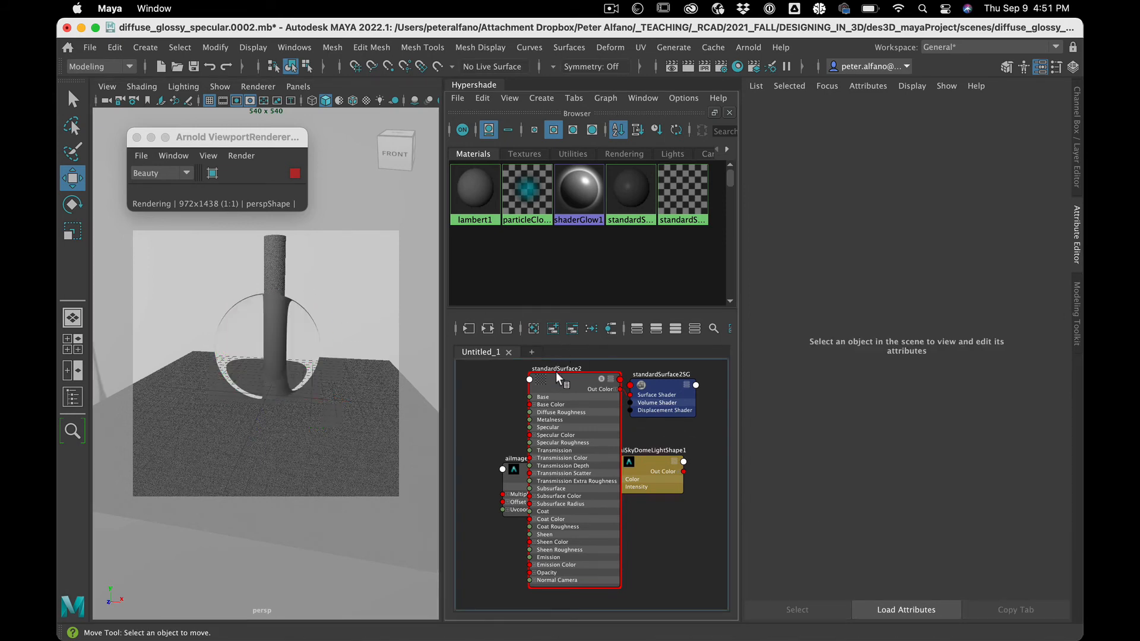
click(556, 372)
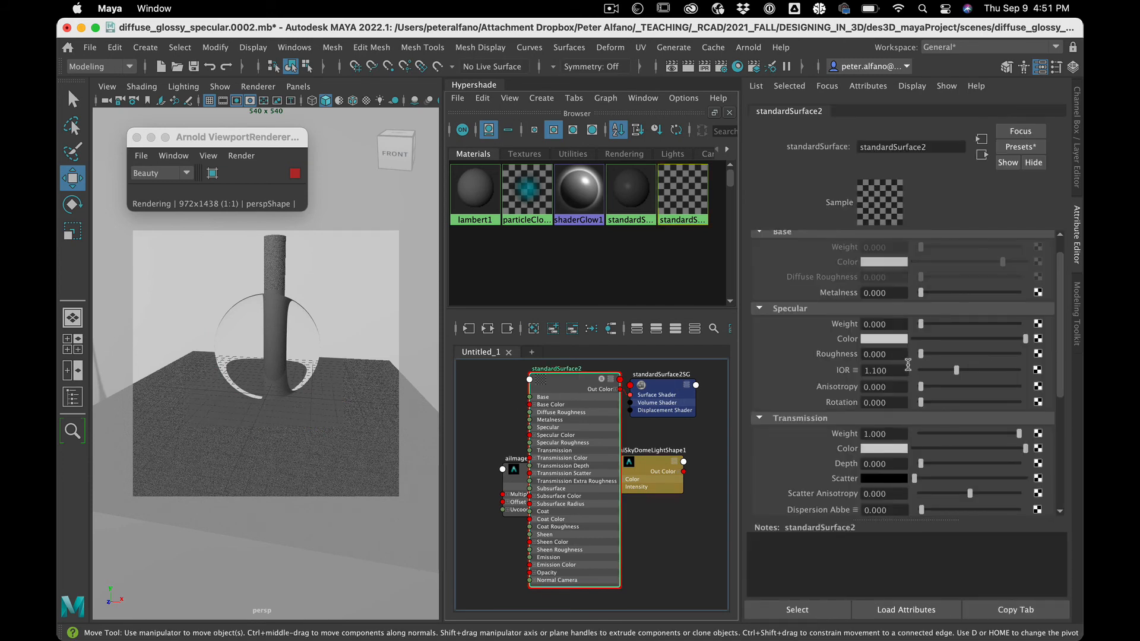
double_click(903, 367)
text(1)
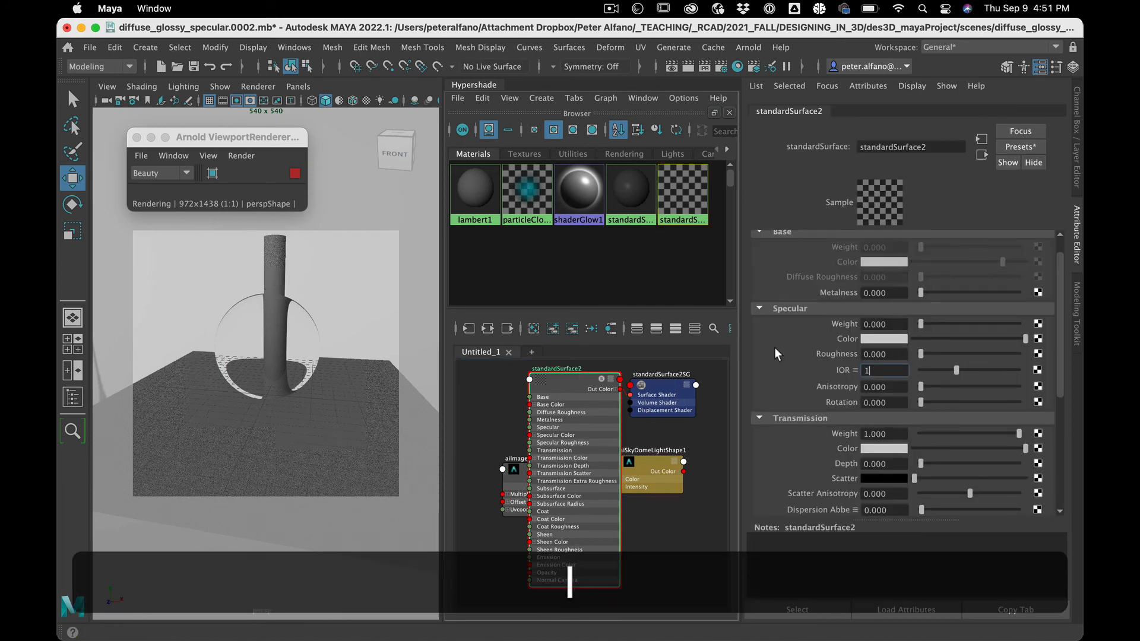
key(Return)
Select the sphere in the viewport to locate it in the render, and bring back its standardSurface2 material attributes.
click(292, 323)
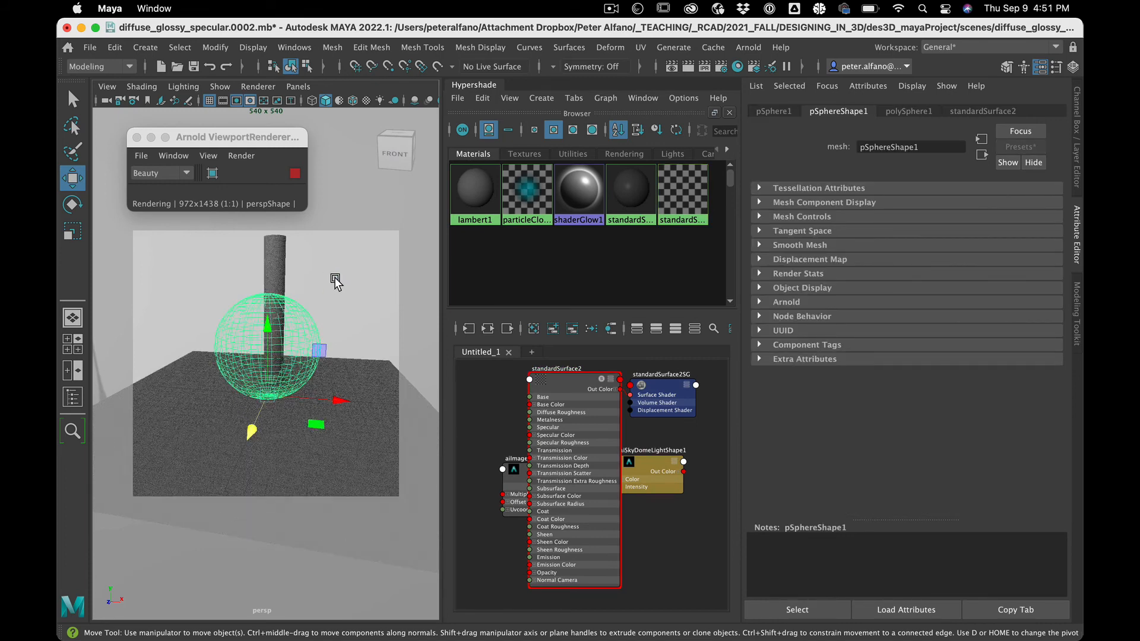
click(321, 334)
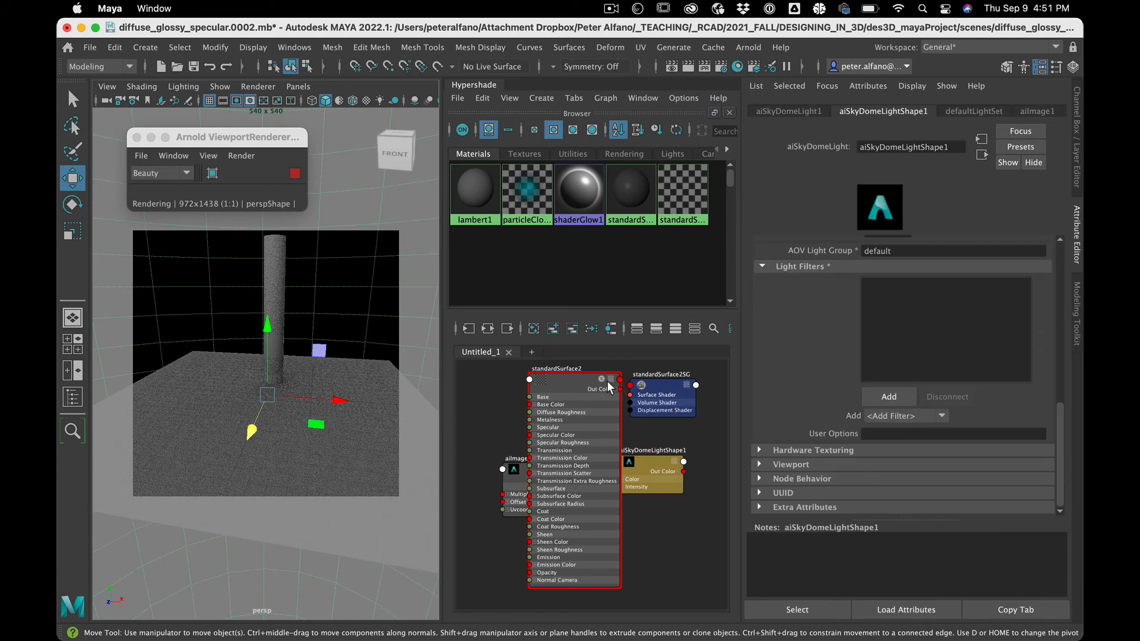
click(249, 355)
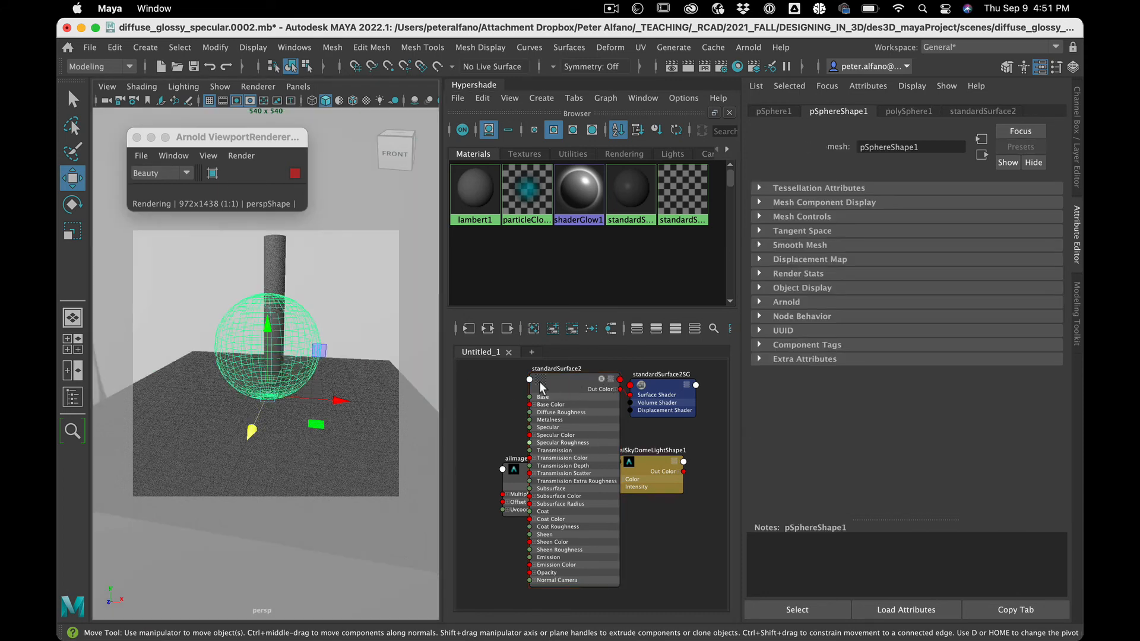
click(541, 387)
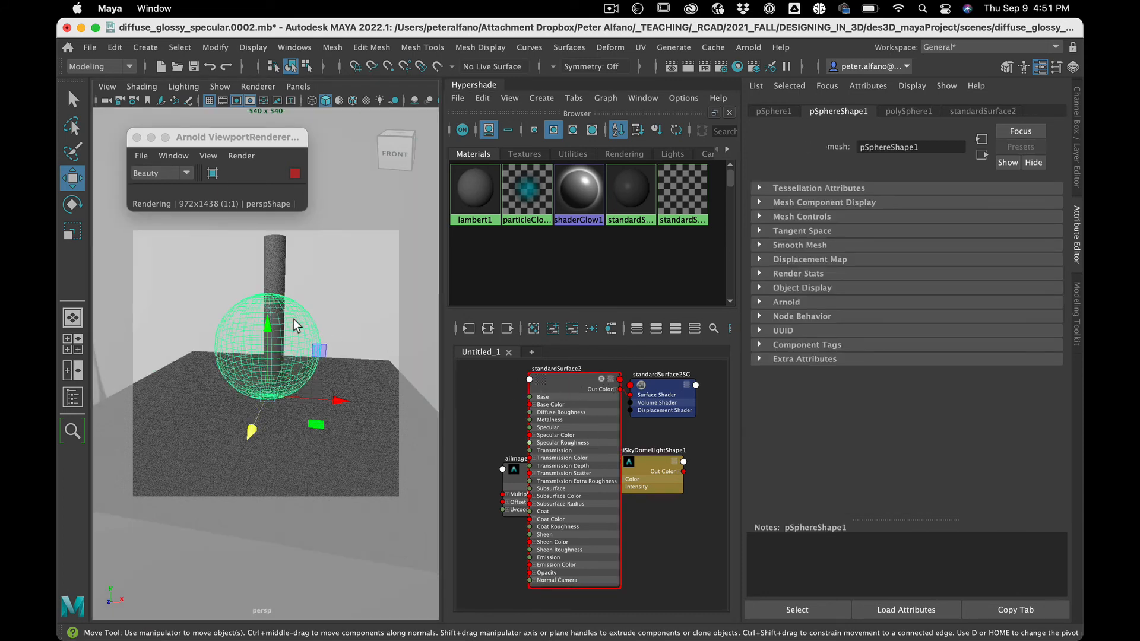
click(565, 380)
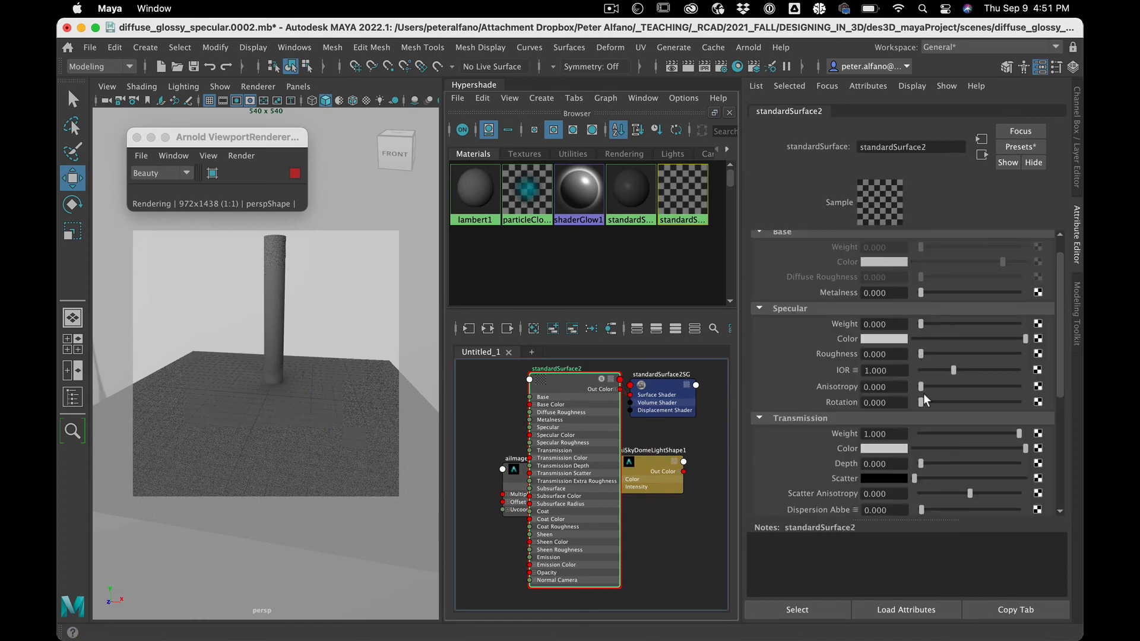
Try a specular IOR of 1.724 on the sphere's material, and set it to 1.2.
mouse_move(956, 369)
mouse_down()
mouse_move(1056, 354)
mouse_move(952, 357)
mouse_move(994, 361)
mouse_move(974, 363)
mouse_up()
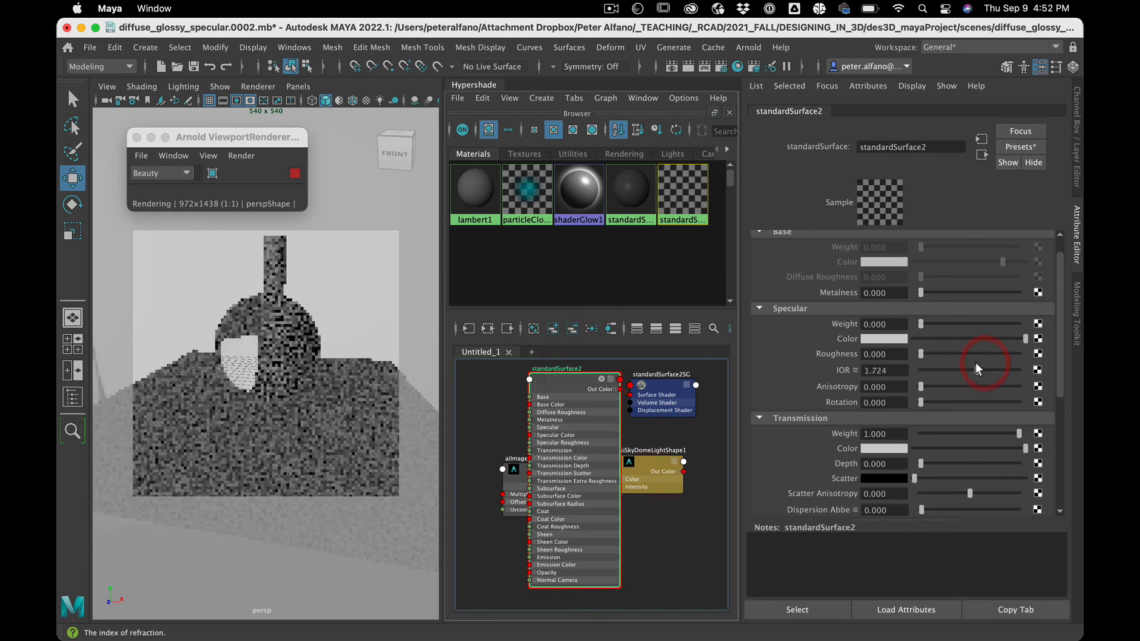
scroll(975, 362, down, 3)
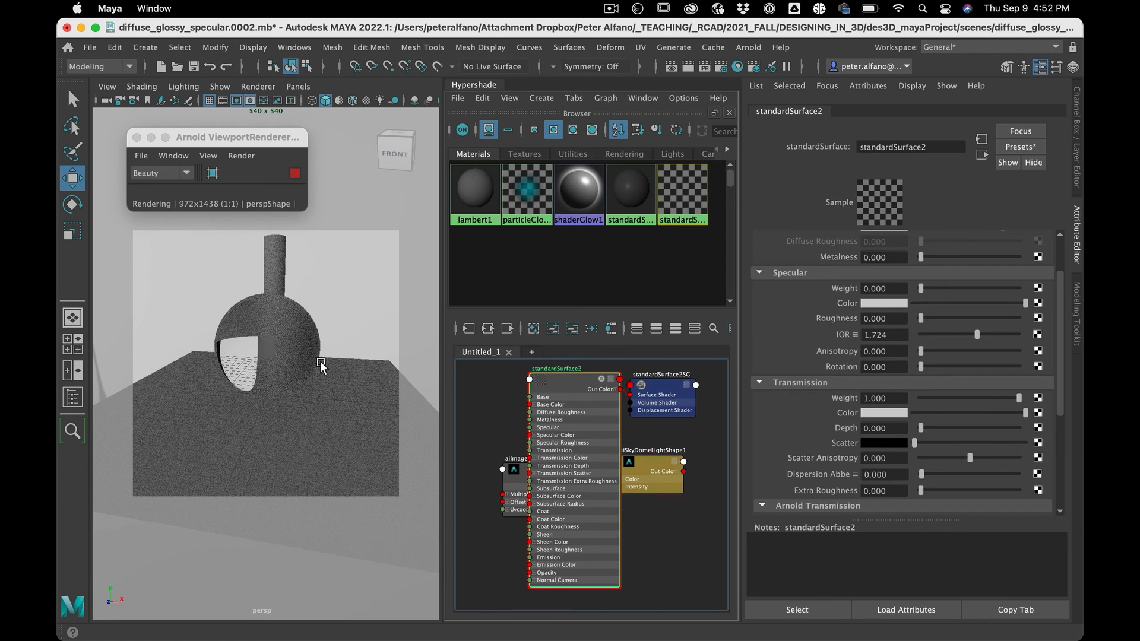
click(887, 335)
text(1.2)
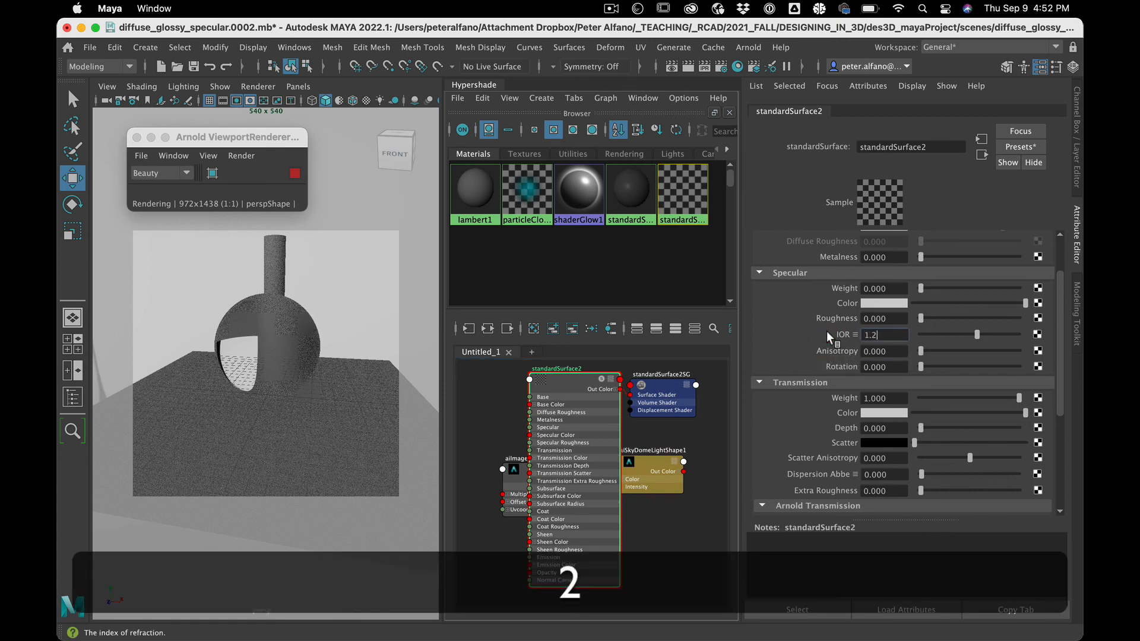
key(Return)
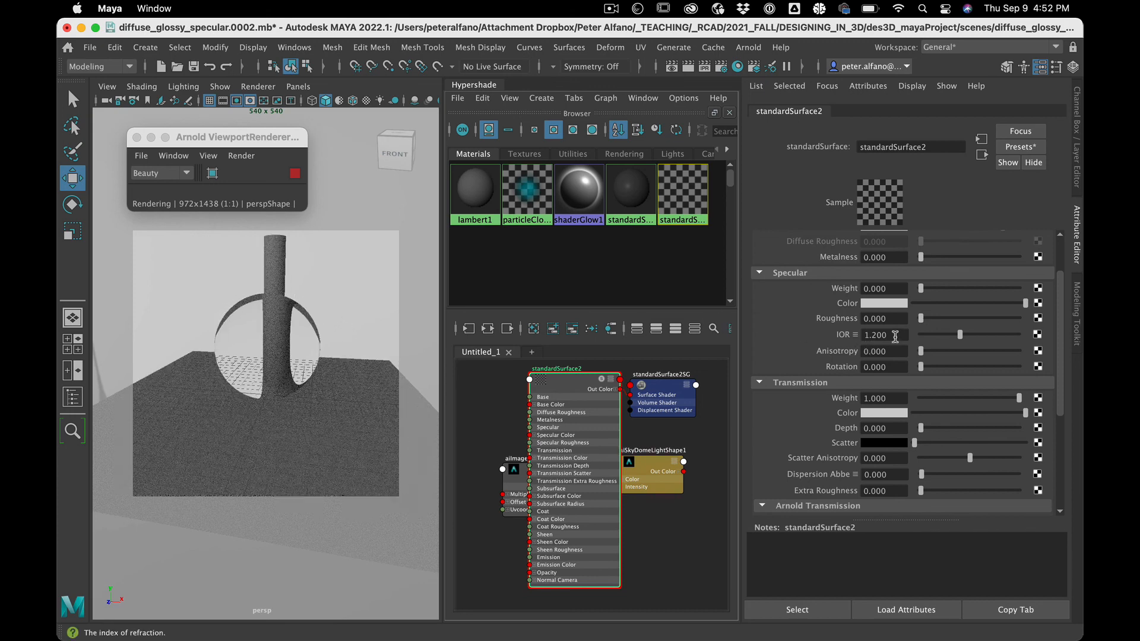
Set the sphere material's specular weight to 1 and its transmission weight to 0.
scroll(950, 290, up, 3)
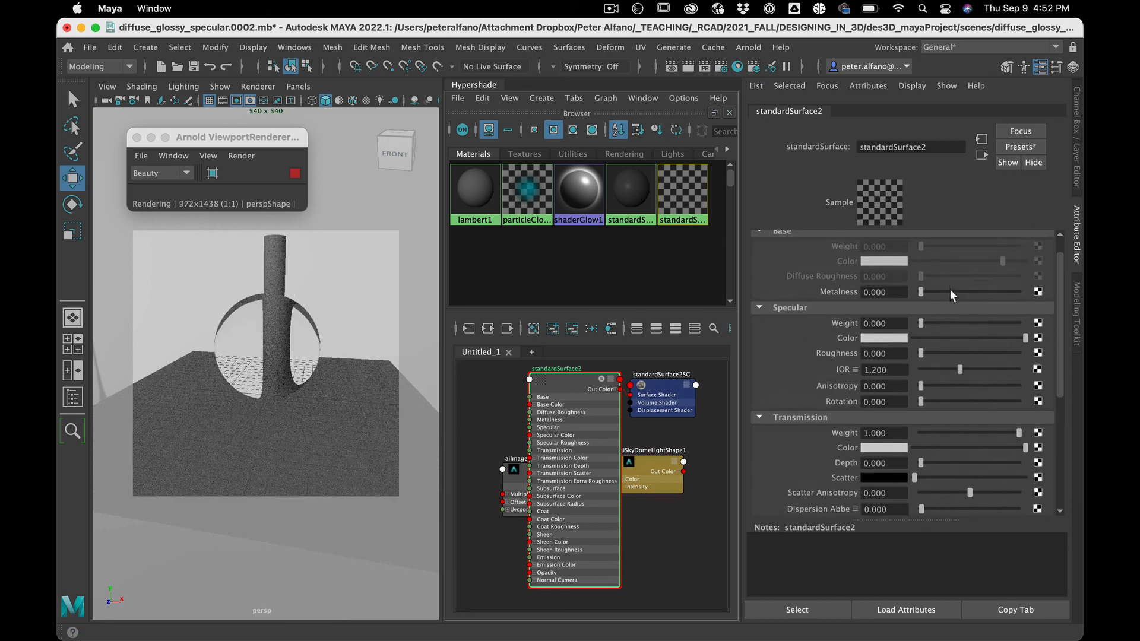
click(928, 330)
drag(1002, 326, 1081, 321)
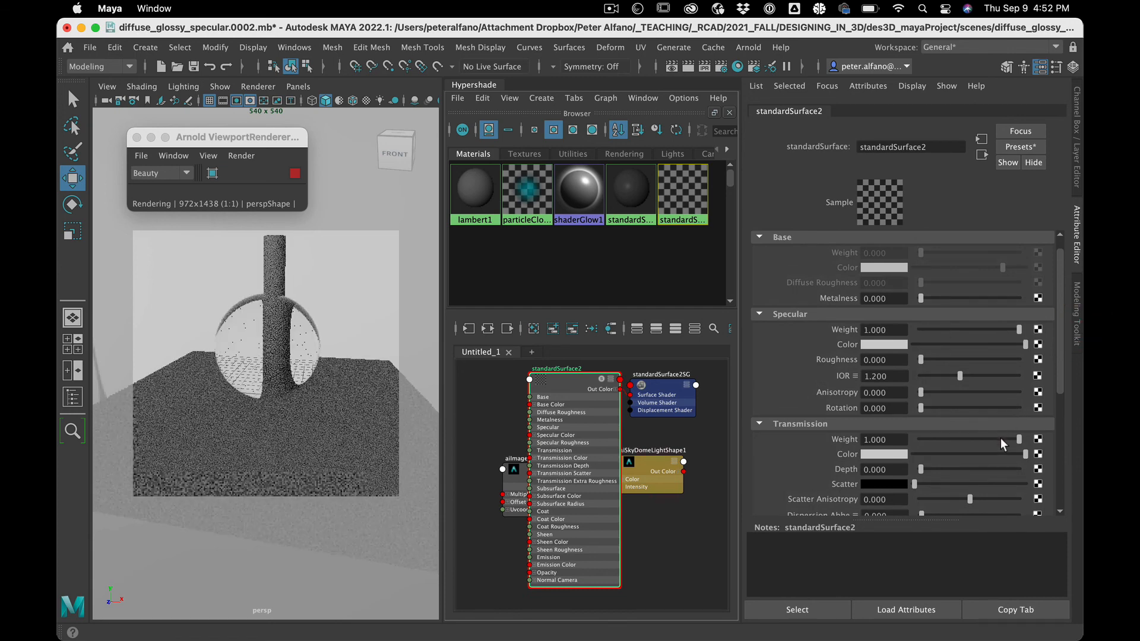
drag(1000, 438, 818, 440)
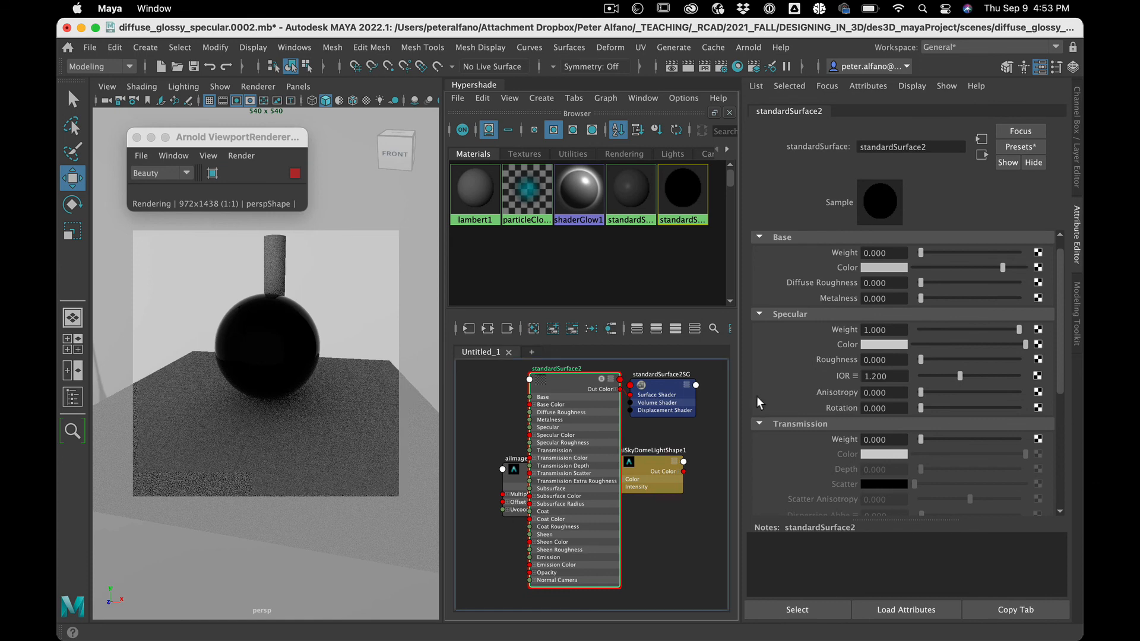
Open the specular IOR value of the sphere's material for editing.
click(877, 376)
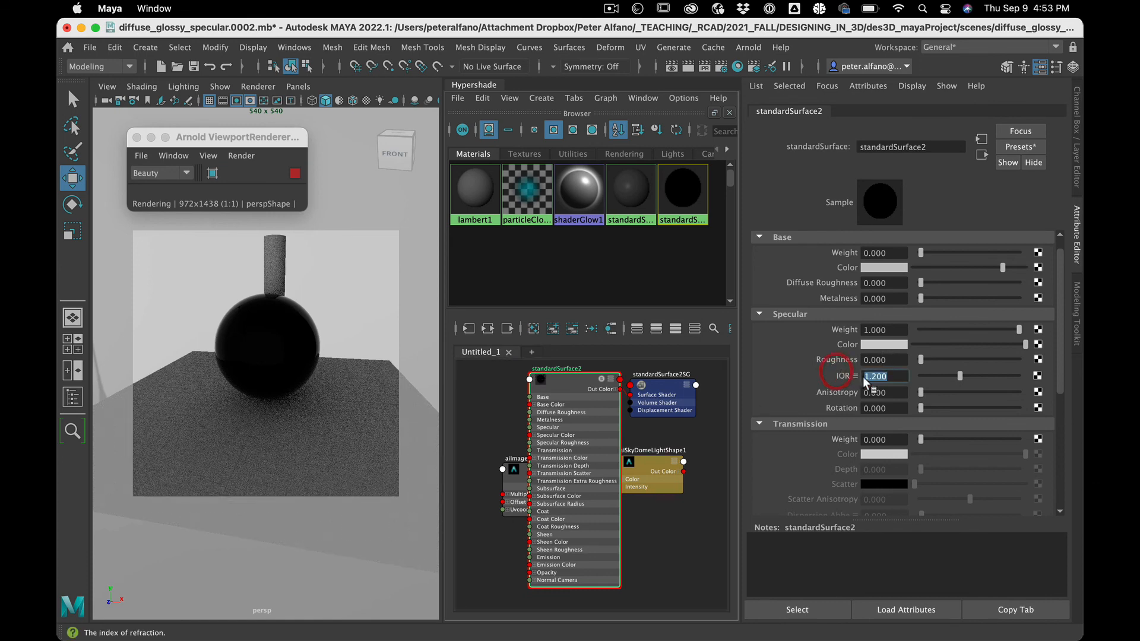